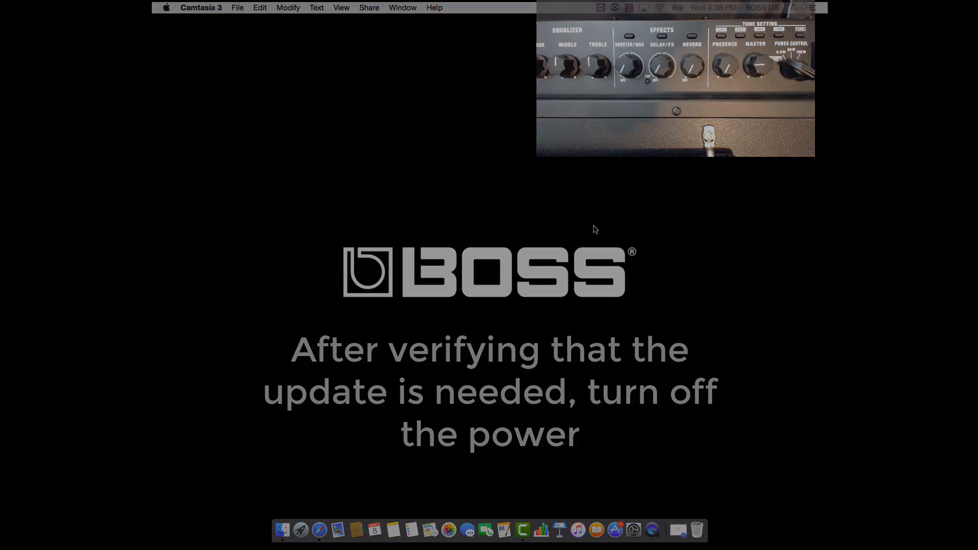
# - Open Safari and go to the boss.info website
pyautogui.click(325, 524)
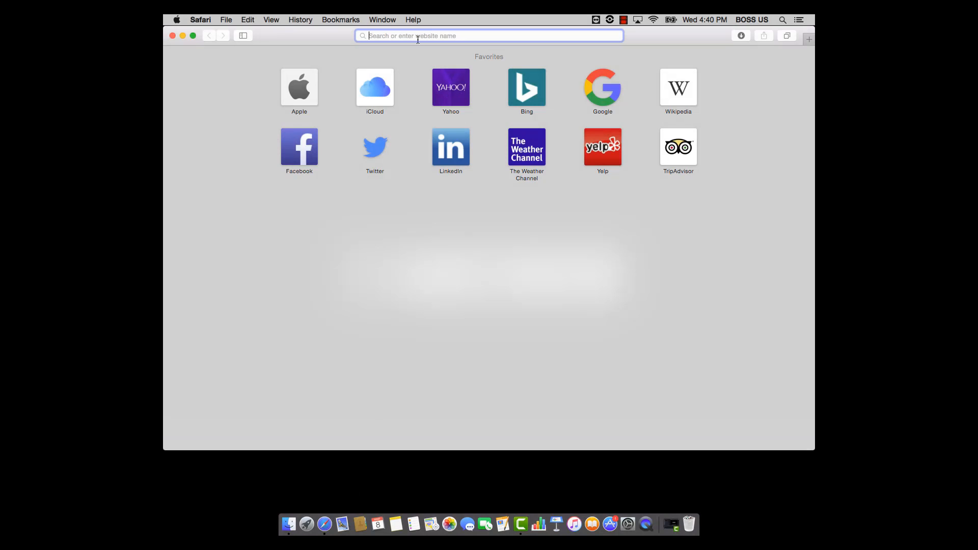
pyautogui.write('b')
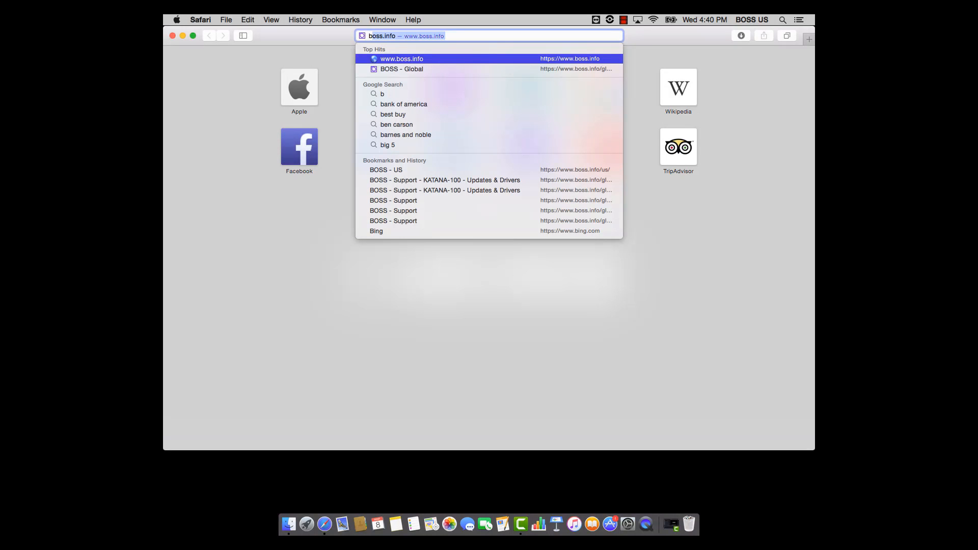
pyautogui.write('oss')
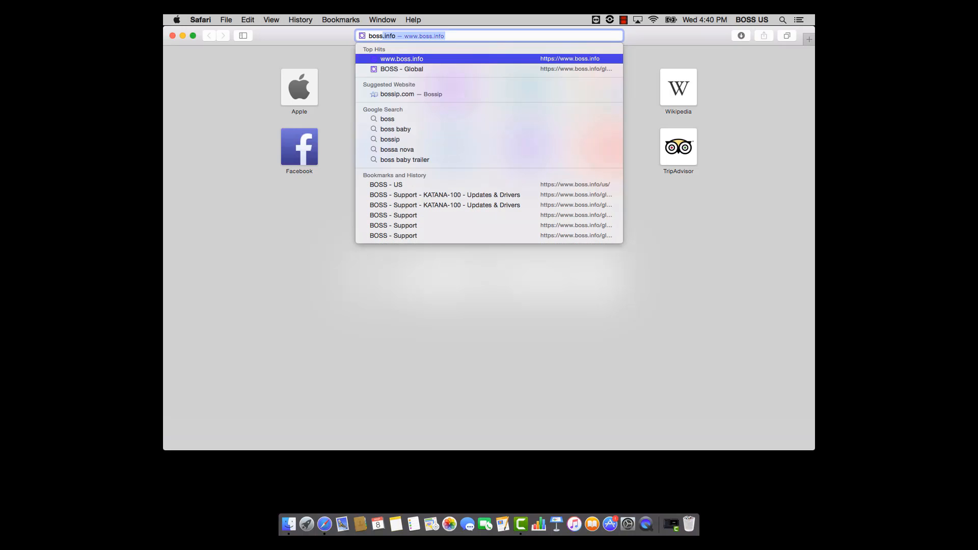
pyautogui.write('.info')
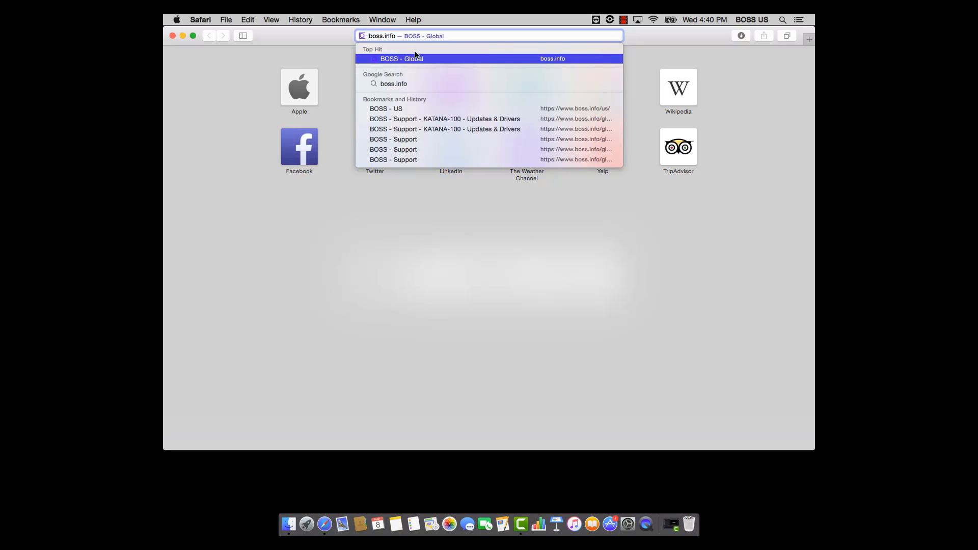
pyautogui.click(392, 110)
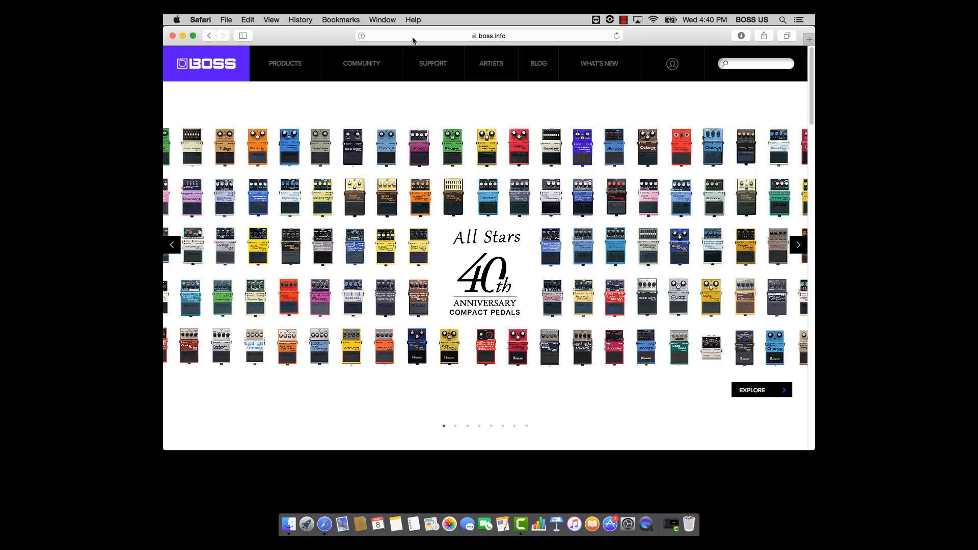
# - Open the Updates & Drivers list under Support by Product in the BOSS site's Support section
pyautogui.moveTo(431, 67)
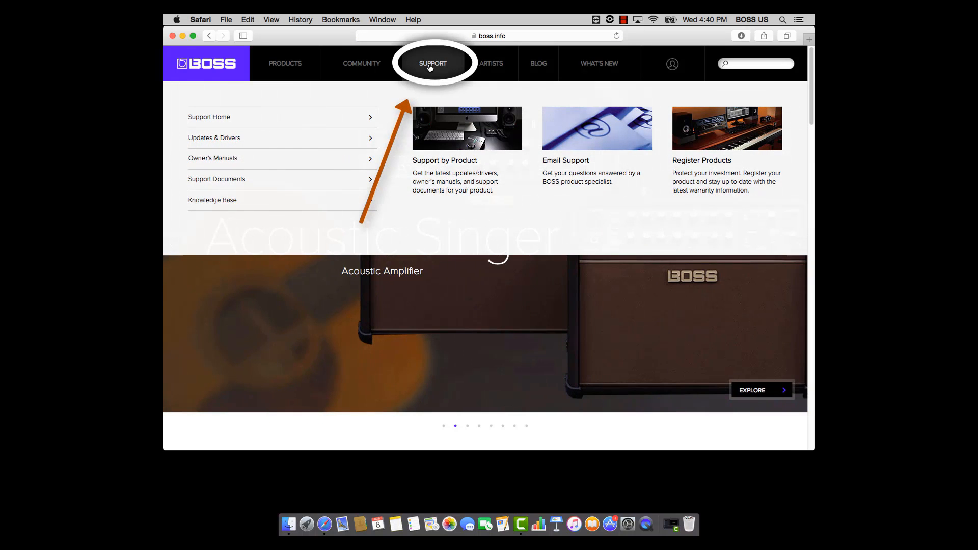
pyautogui.click(430, 66)
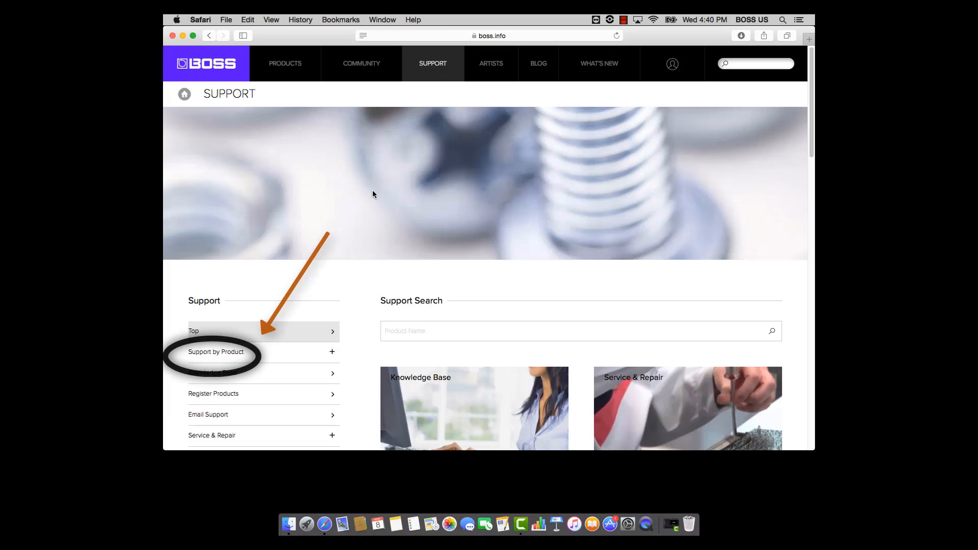
pyautogui.click(247, 358)
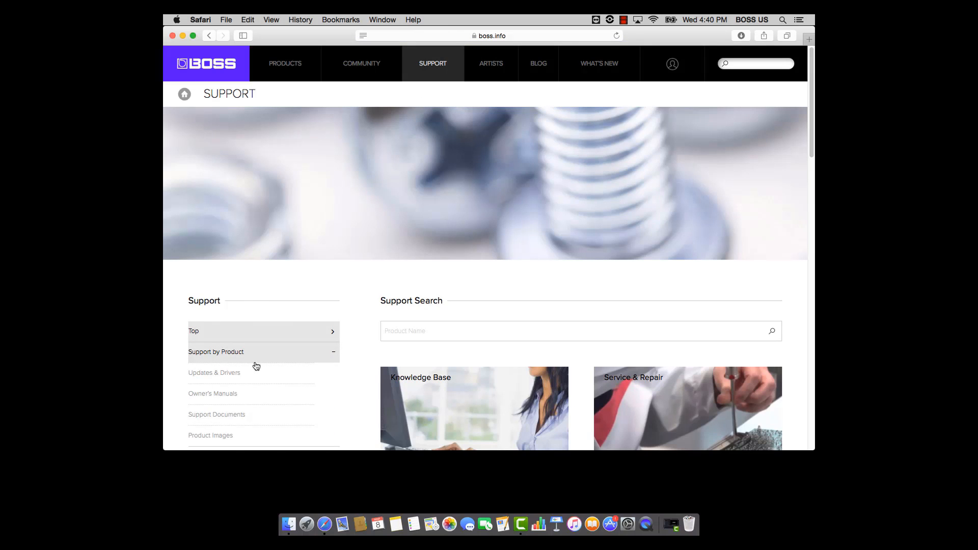
pyautogui.click(288, 380)
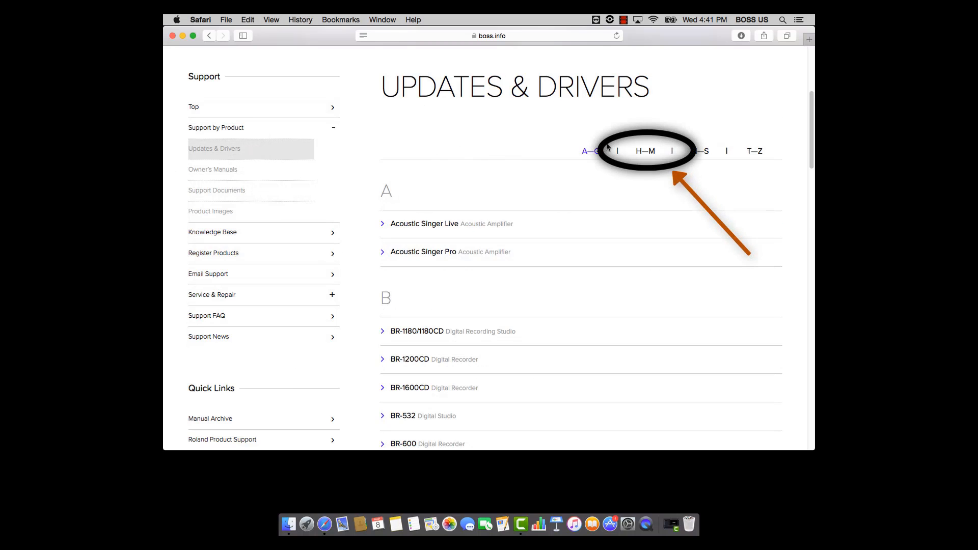
# - Find KATANA-HEAD among the H–M products and open its KATANA System Program (Ver.1.02) page
pyautogui.click(645, 151)
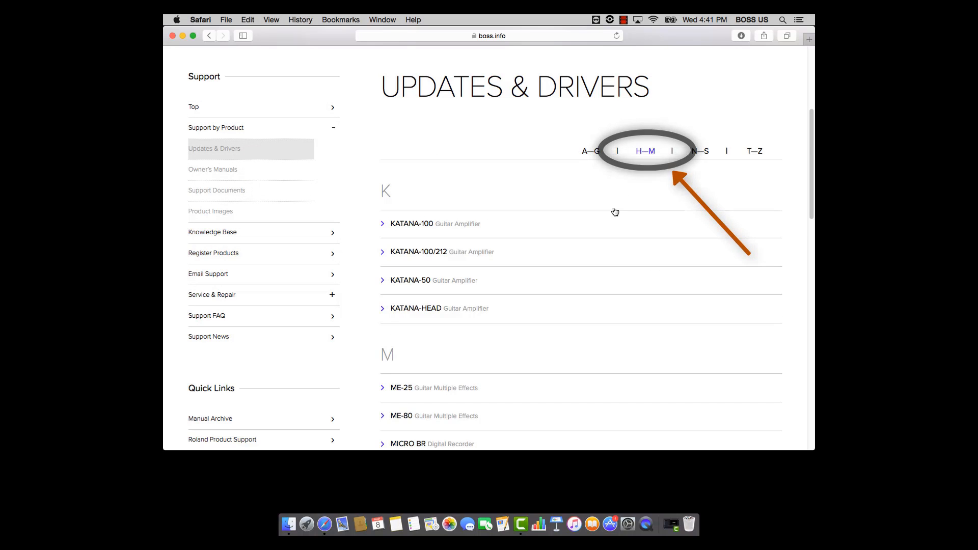
pyautogui.click(451, 318)
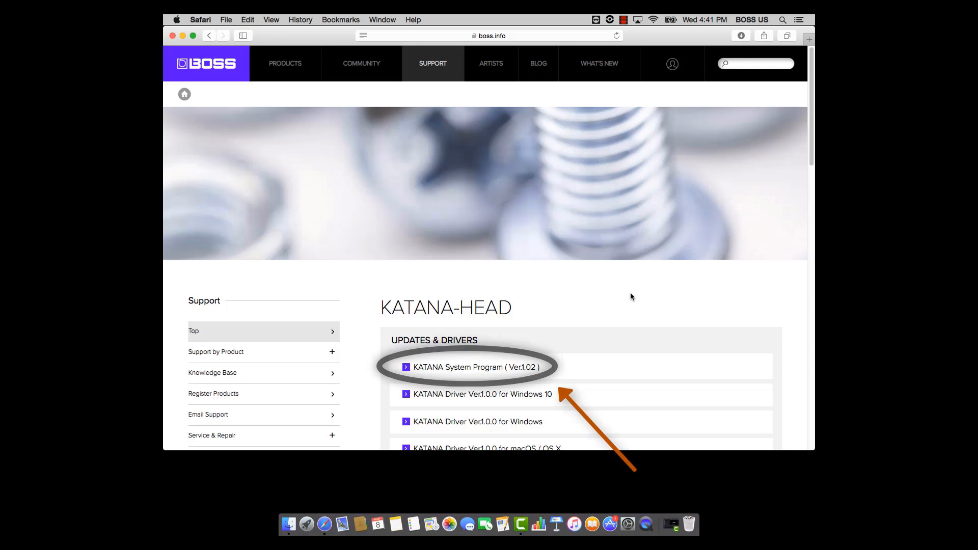
pyautogui.scroll(-3, 649, 291)
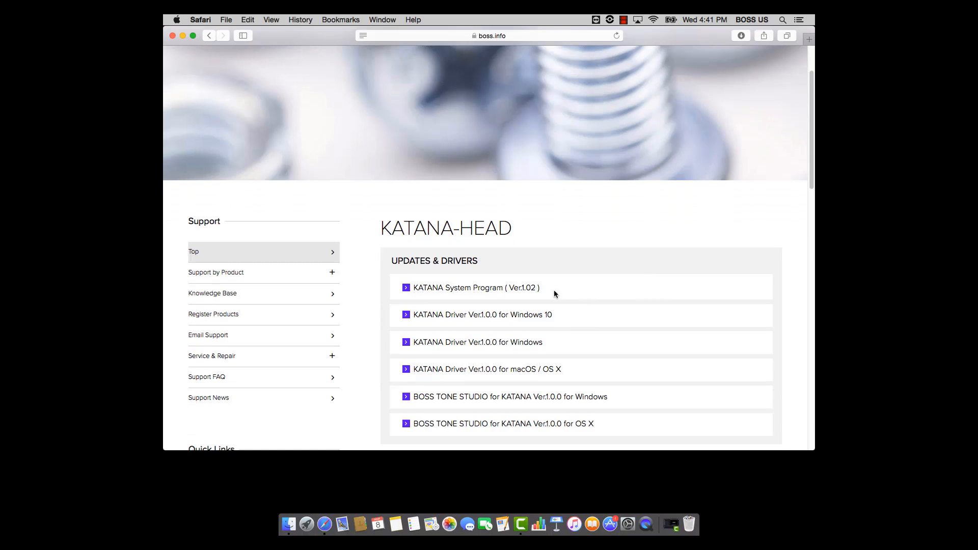
pyautogui.click(501, 289)
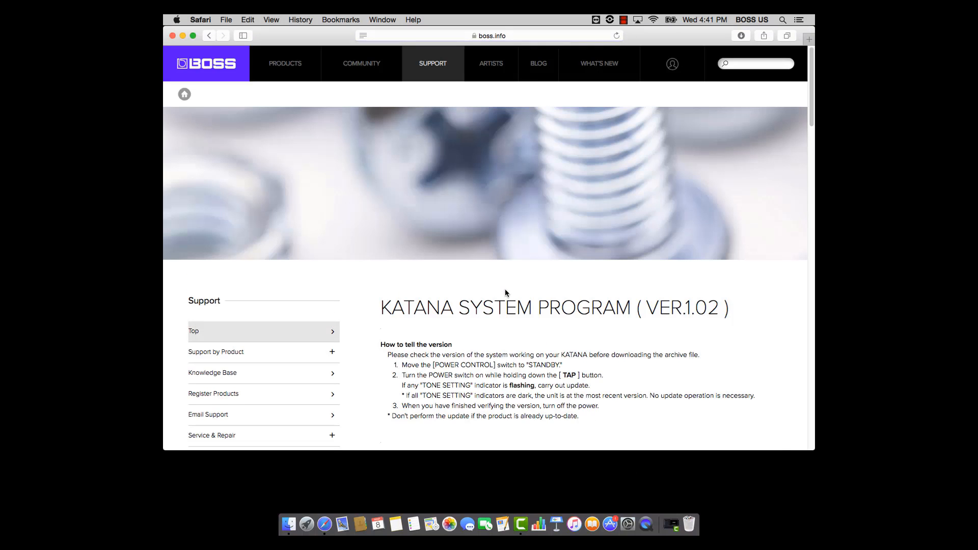
# - Accept the end user license agreement to download the KATANA system program file, and minimize the browser window
pyautogui.scroll(-1, 482, 320)
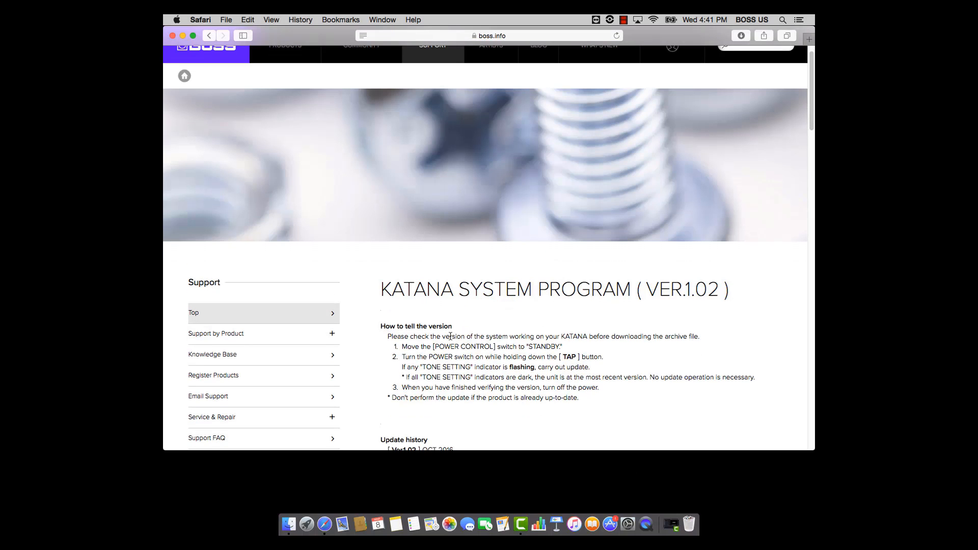
pyautogui.scroll(-15, 443, 336)
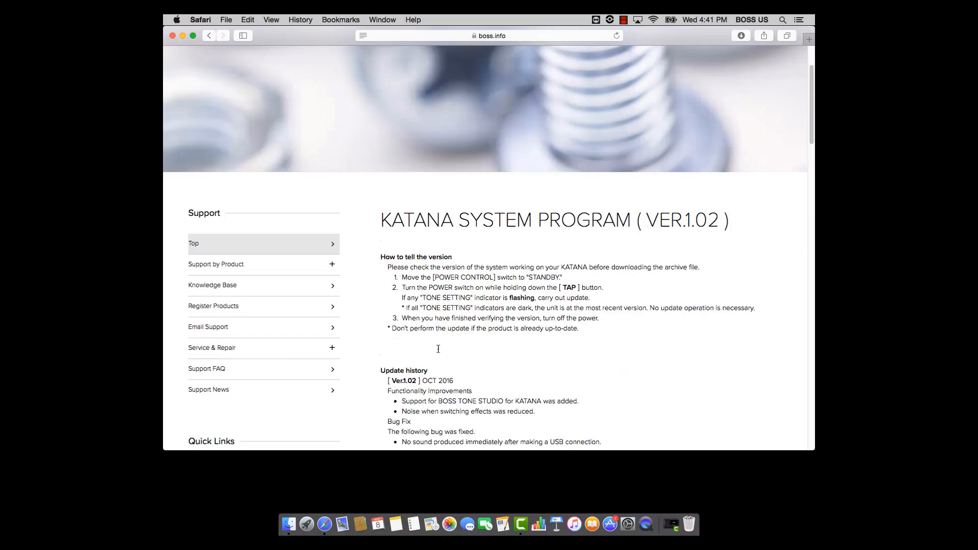
pyautogui.scroll(-2, 443, 345)
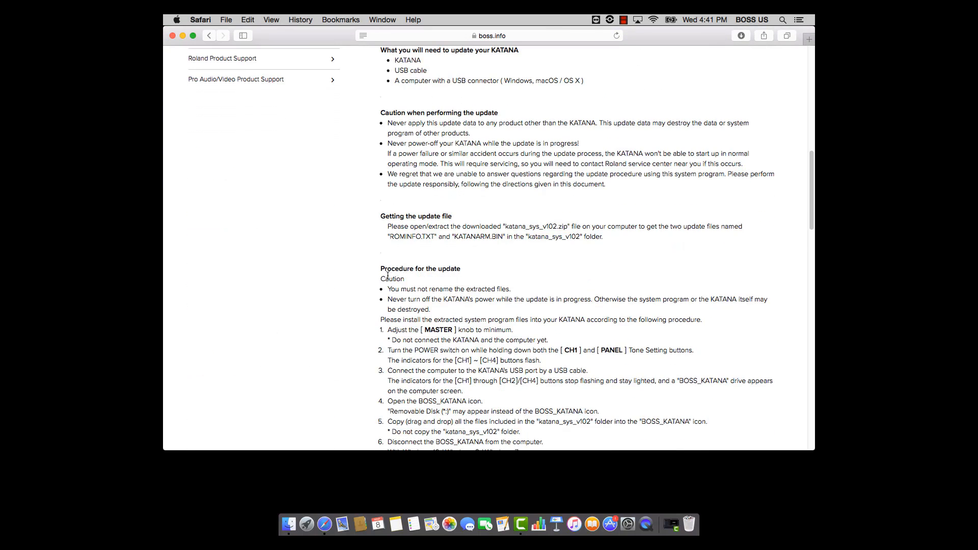
pyautogui.scroll(-10, 359, 315)
pyautogui.scroll(-7, 358, 315)
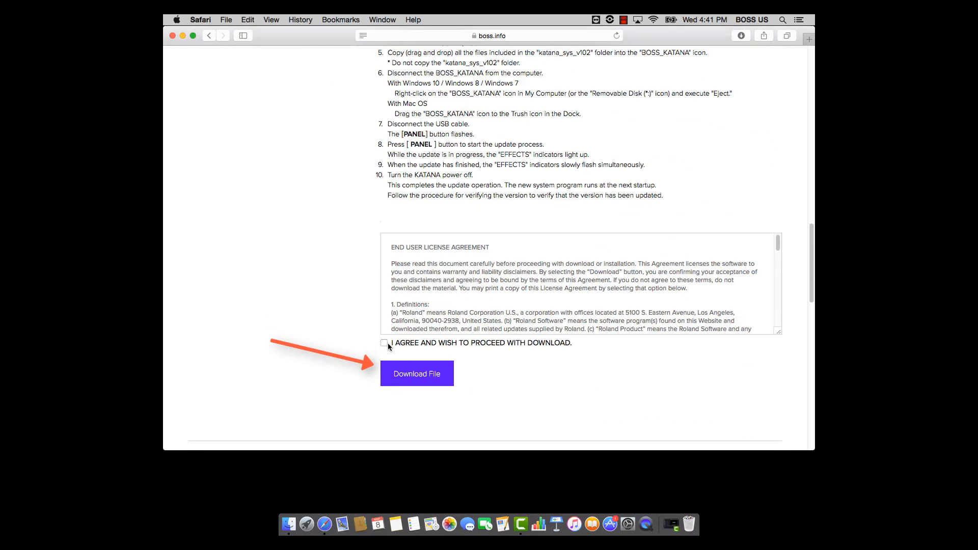
pyautogui.click(388, 344)
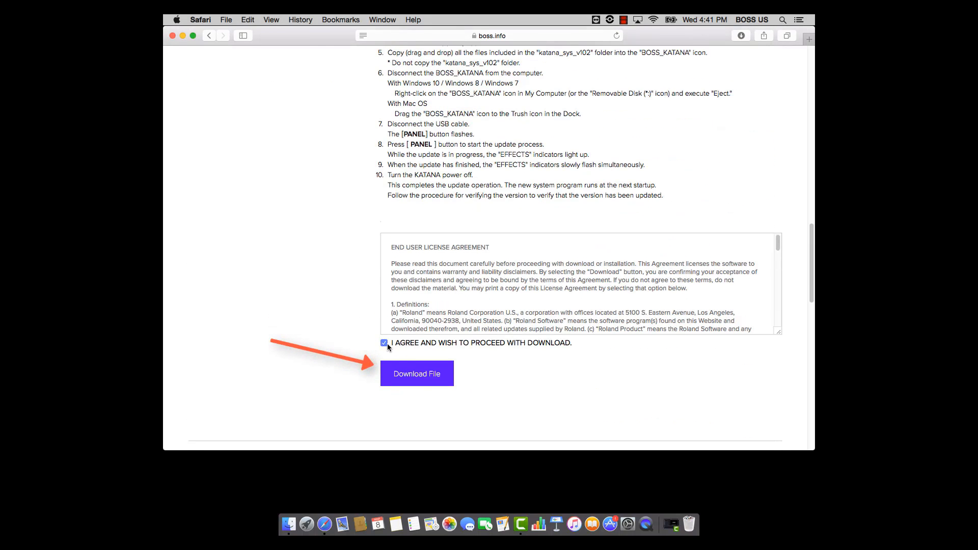
pyautogui.click(421, 379)
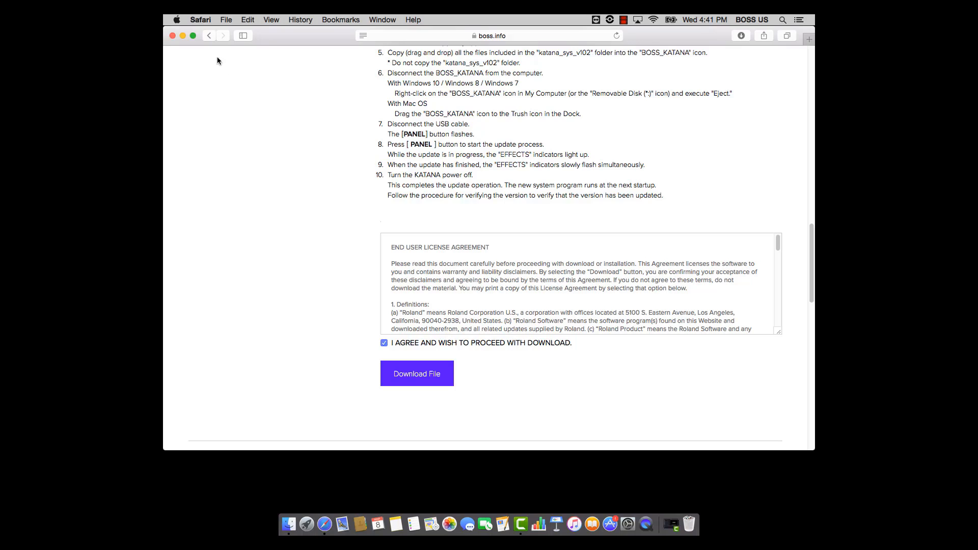
pyautogui.click(183, 36)
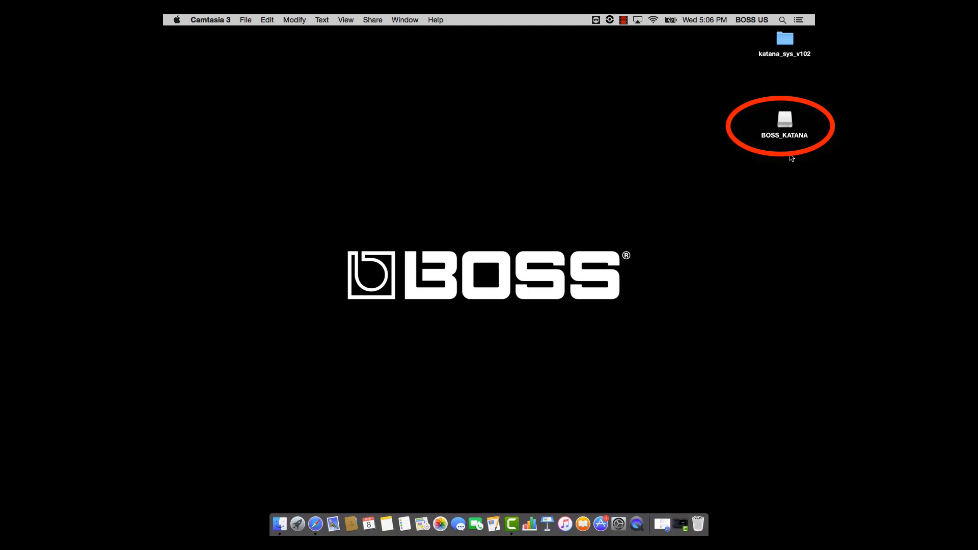
# - Open the BOSS_KATANA drive and the katana_sys_v102 folder from the desktop, arranging their windows so both contents are accessible
pyautogui.doubleClick(791, 122)
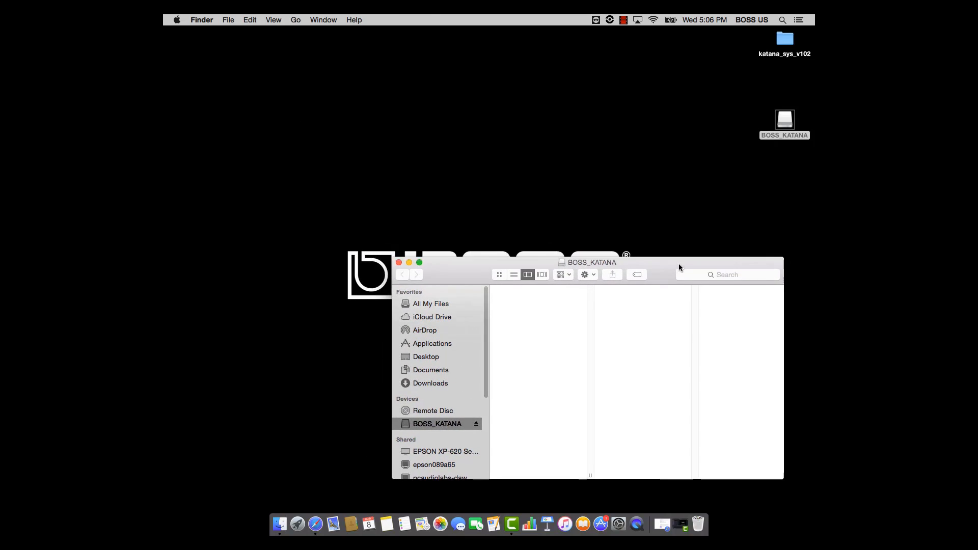
pyautogui.doubleClick(782, 41)
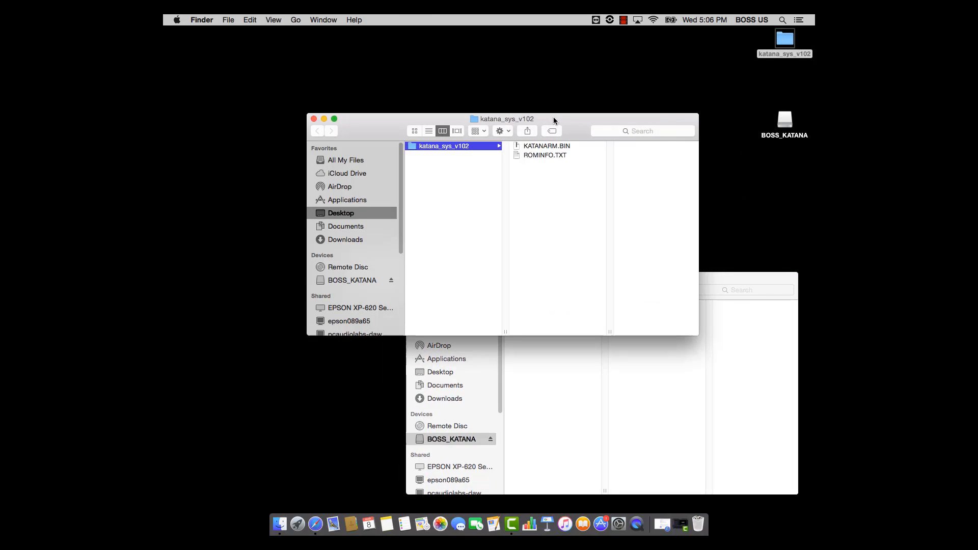
pyautogui.moveTo(555, 116); pyautogui.dragTo(423, 44)
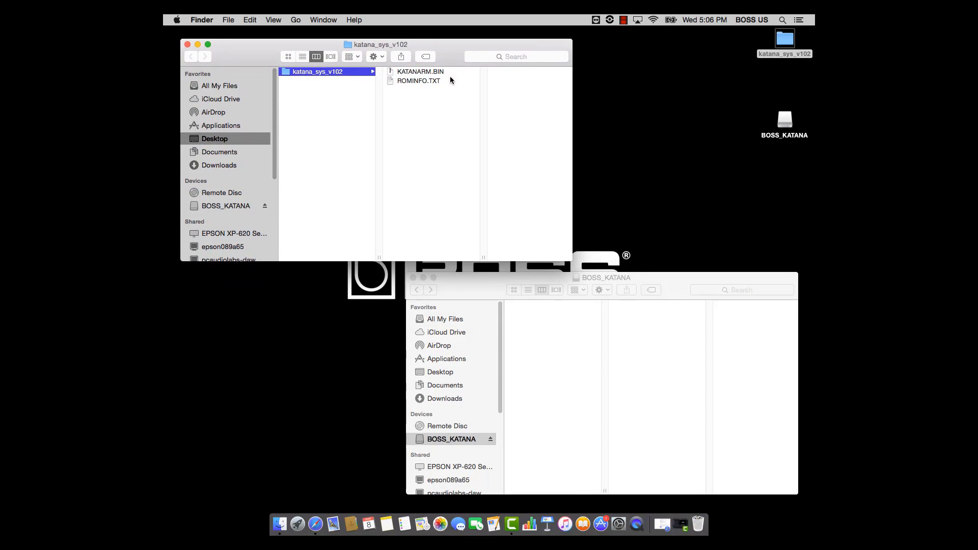
pyautogui.click(430, 105)
pyautogui.moveTo(430, 106); pyautogui.dragTo(399, 72)
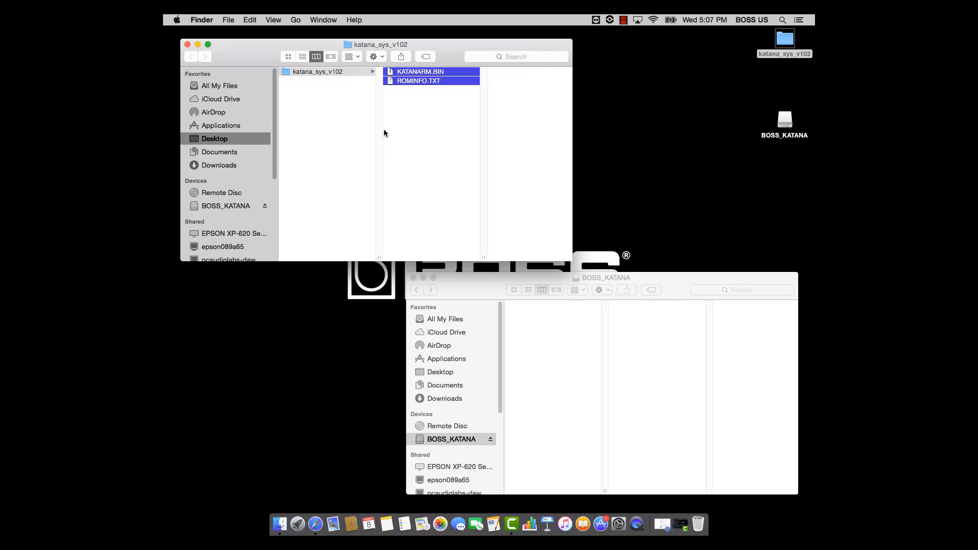
pyautogui.click(342, 85)
pyautogui.click(338, 72)
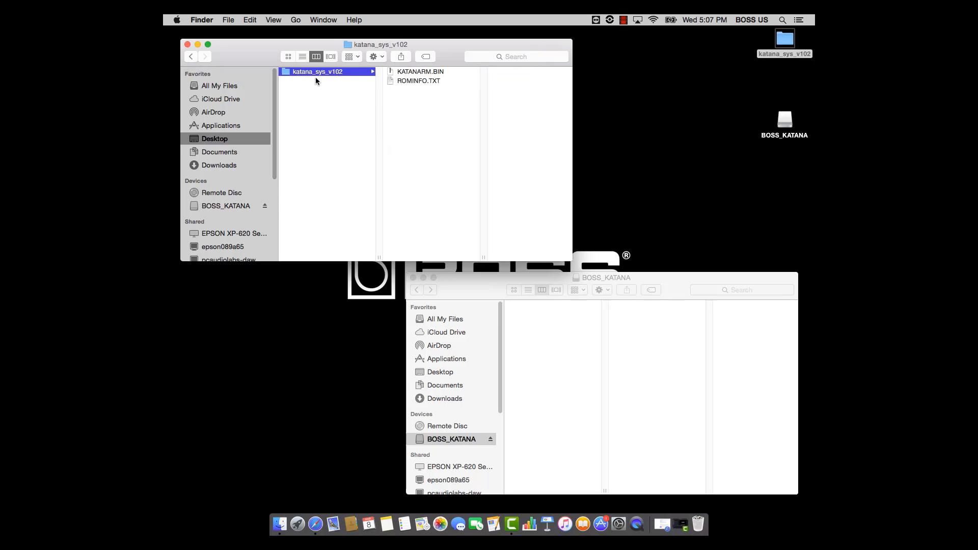
pyautogui.click(415, 97)
pyautogui.moveTo(414, 94); pyautogui.dragTo(444, 86)
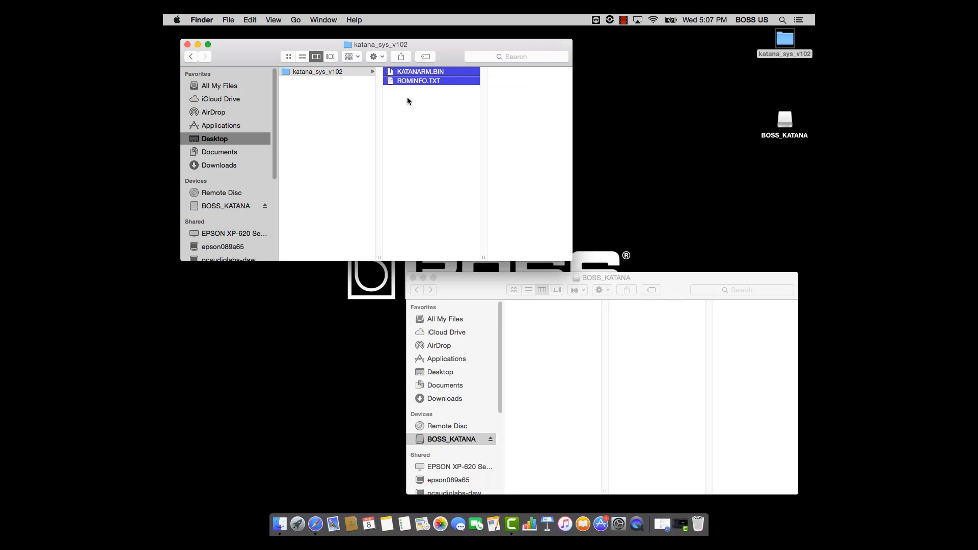
pyautogui.click(350, 88)
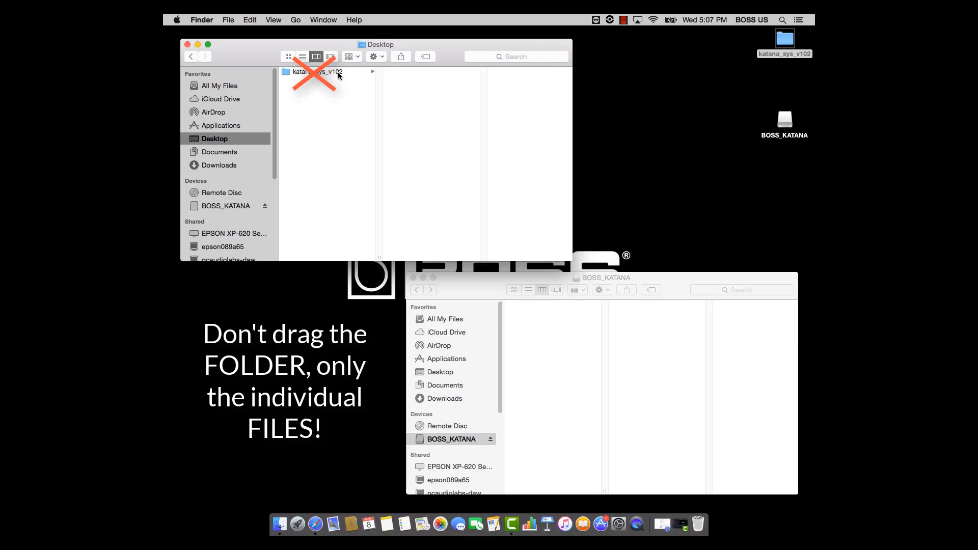
pyautogui.moveTo(338, 73); pyautogui.dragTo(356, 132)
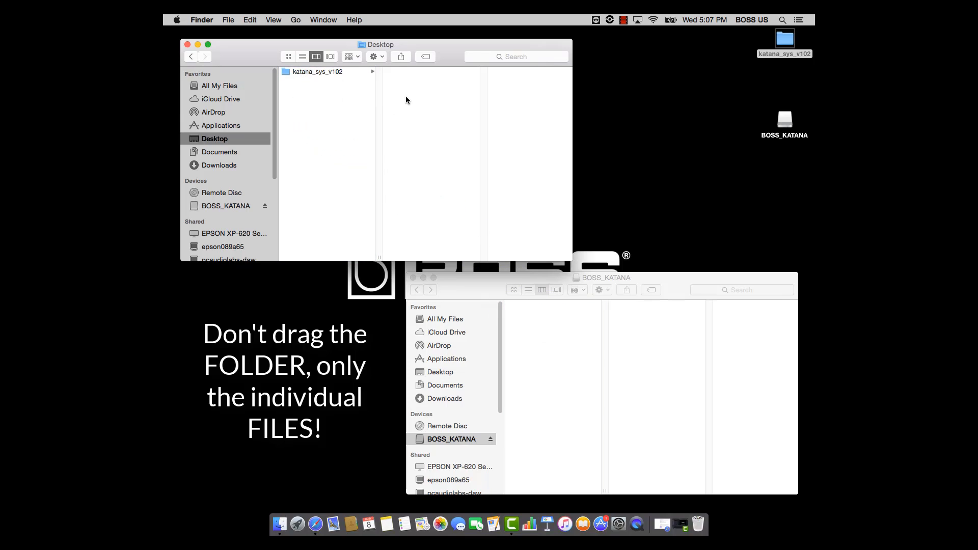
# - Copy KATANARM.BIN and ROMINFO.TXT from the katana_sys_v102 folder to the BOSS_KATANA drive, without the folder itself
pyautogui.click(330, 75)
pyautogui.moveTo(420, 97); pyautogui.dragTo(417, 80)
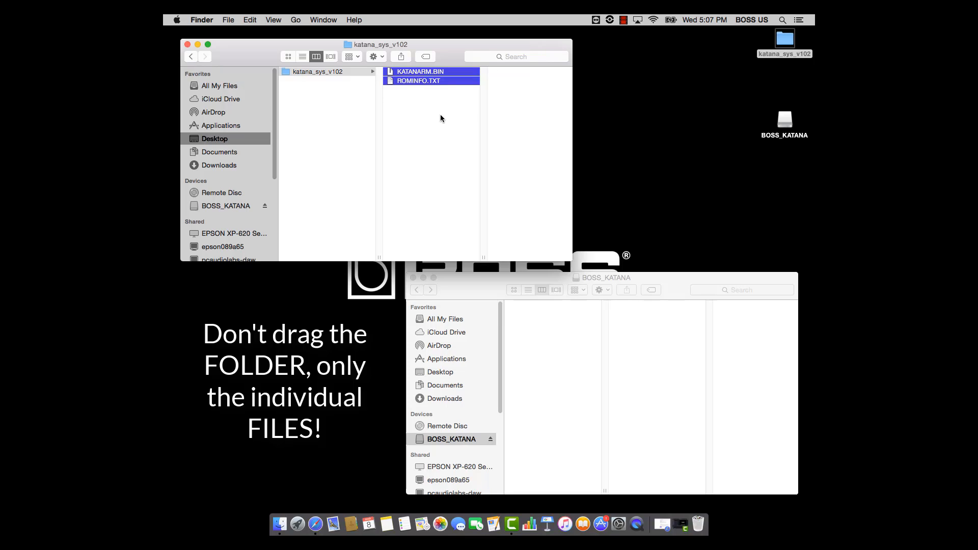
pyautogui.moveTo(422, 83); pyautogui.dragTo(546, 343)
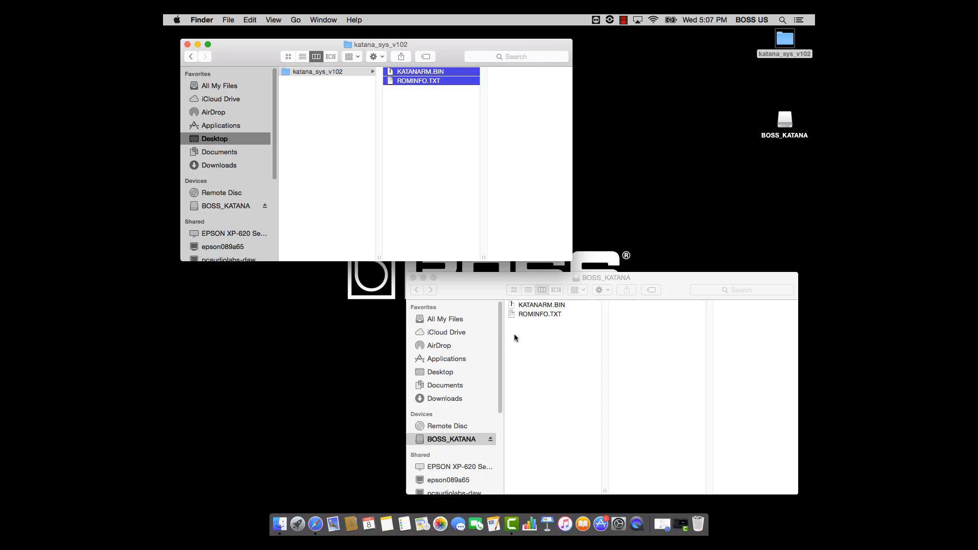
# - Eject the BOSS_KATANA drive and close the katana_sys_v102 folder window
pyautogui.click(491, 440)
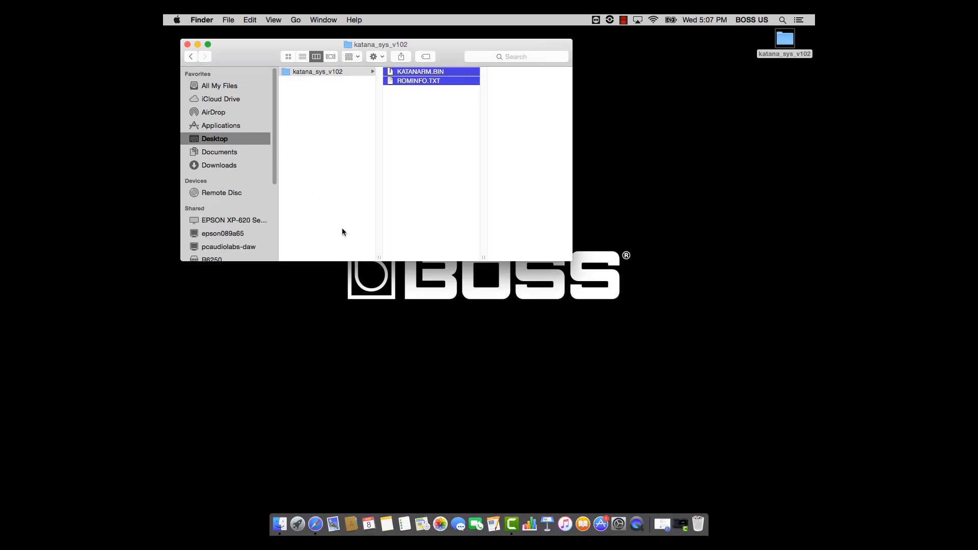
pyautogui.click(189, 46)
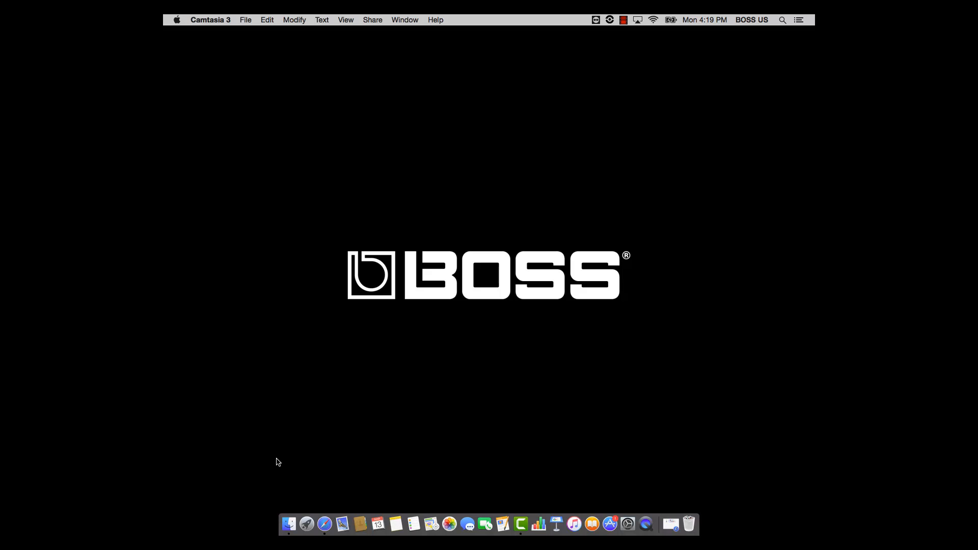
# - Switch to Safari, load boss.info and open the site's Support page
pyautogui.click(325, 524)
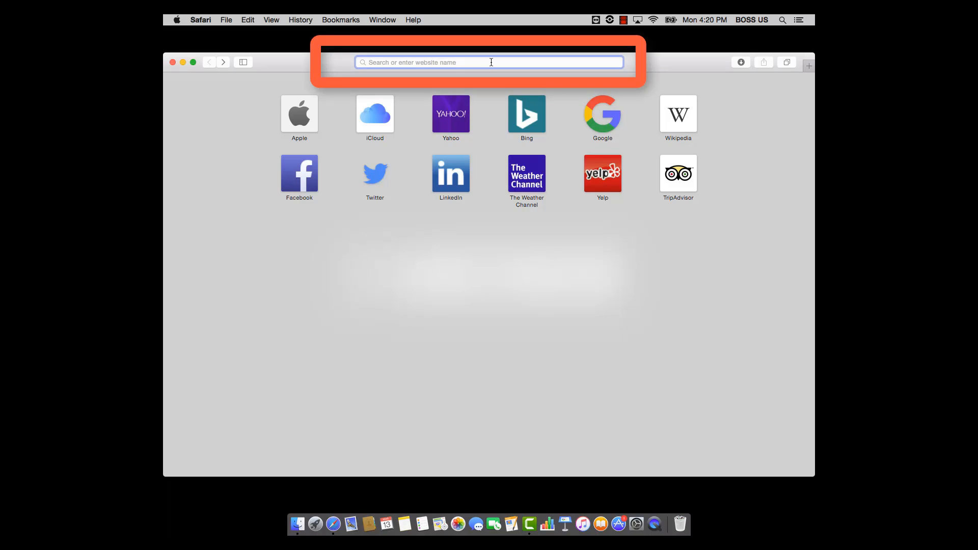
pyautogui.write('boss.info')
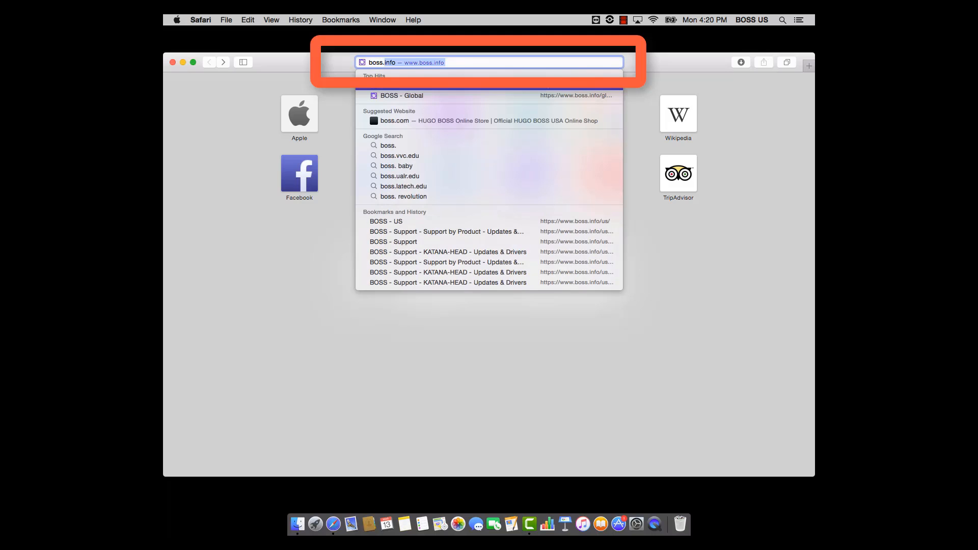
pyautogui.press('Return')
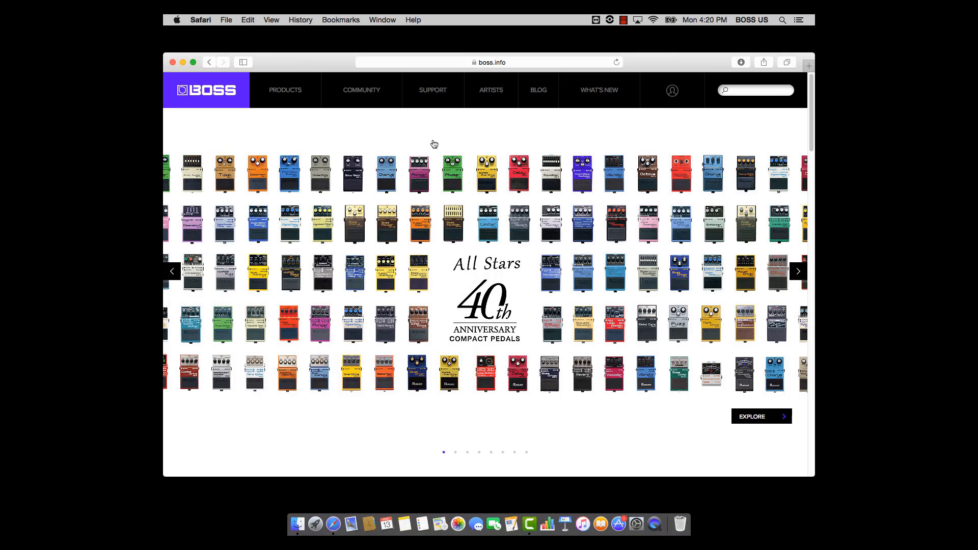
pyautogui.click(432, 91)
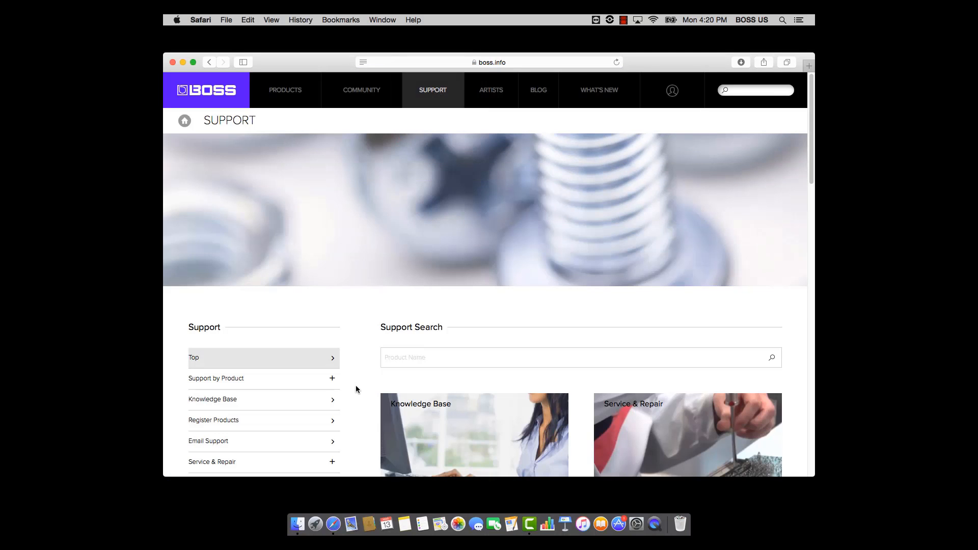
# - Open the KATANA-HEAD page from the H–M product list in the support site's Updates & Drivers section
pyautogui.click(297, 382)
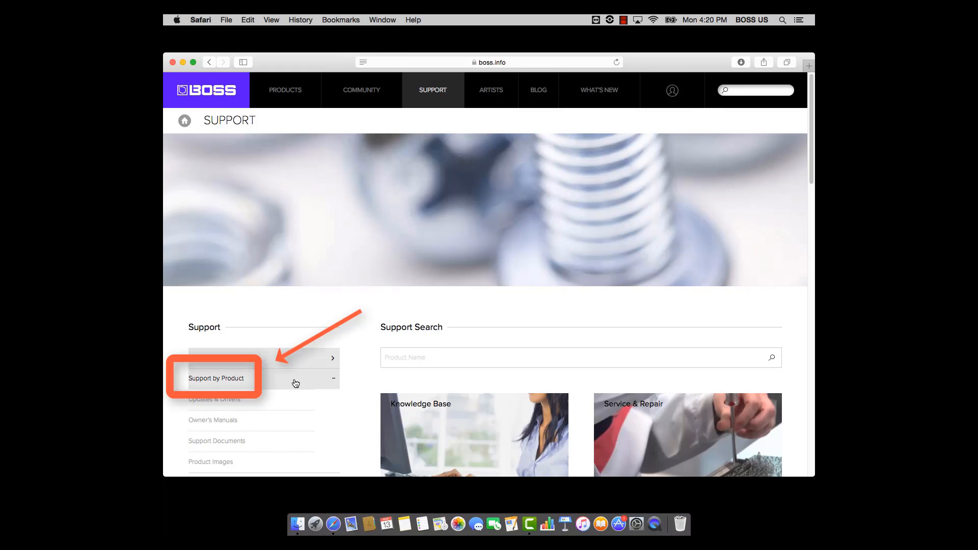
pyautogui.click(291, 403)
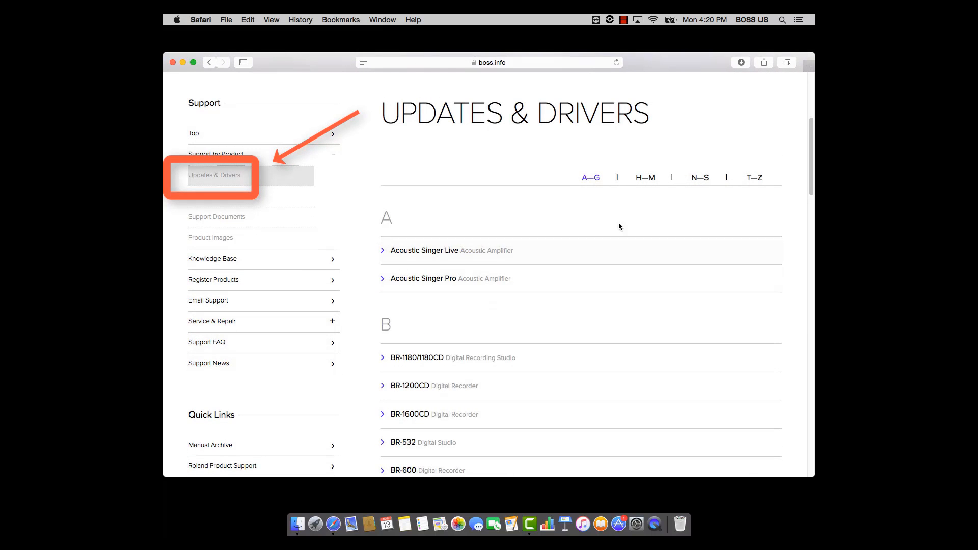
pyautogui.click(653, 182)
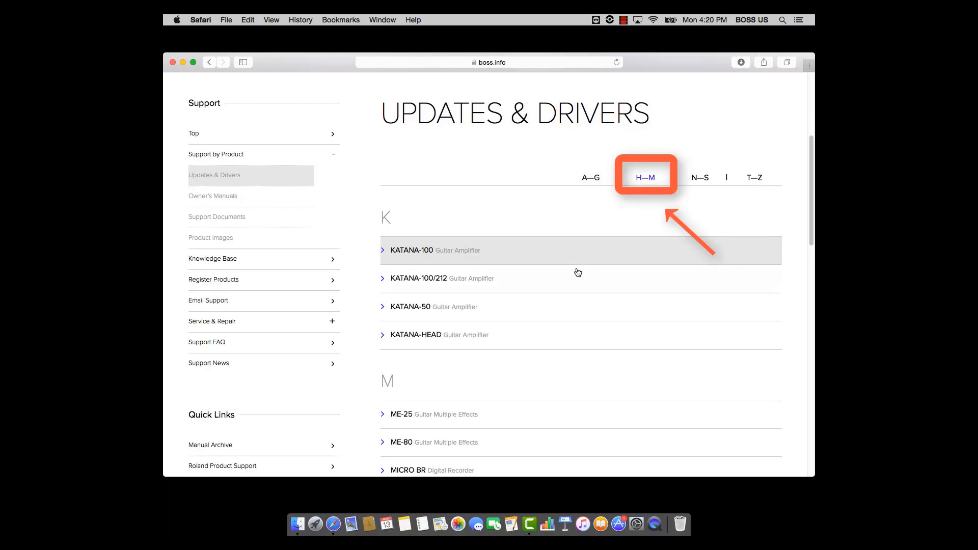
pyautogui.click(555, 341)
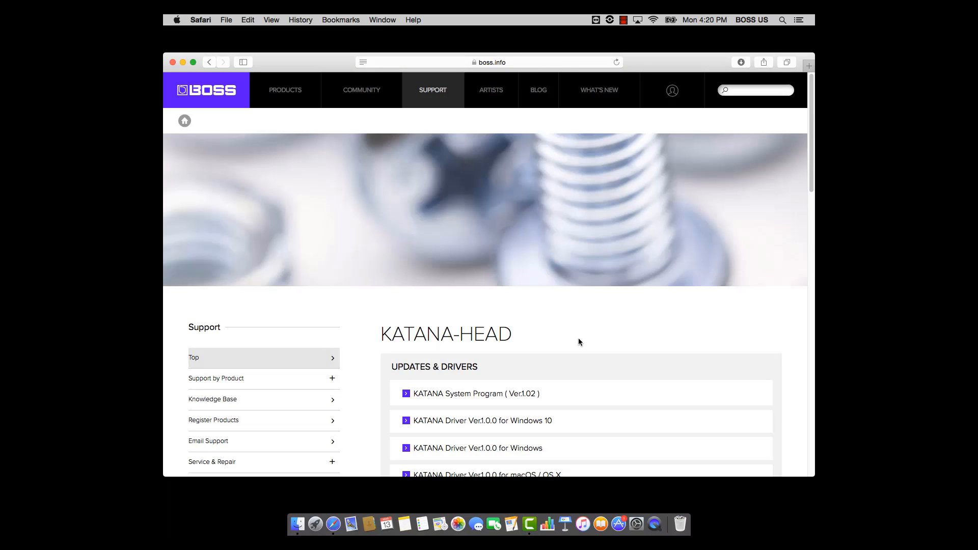
# - Download KATANA Driver Ver.1.0.0 for macOS / OS X, accepting the license agreement on its page
pyautogui.scroll(-5, 579, 339)
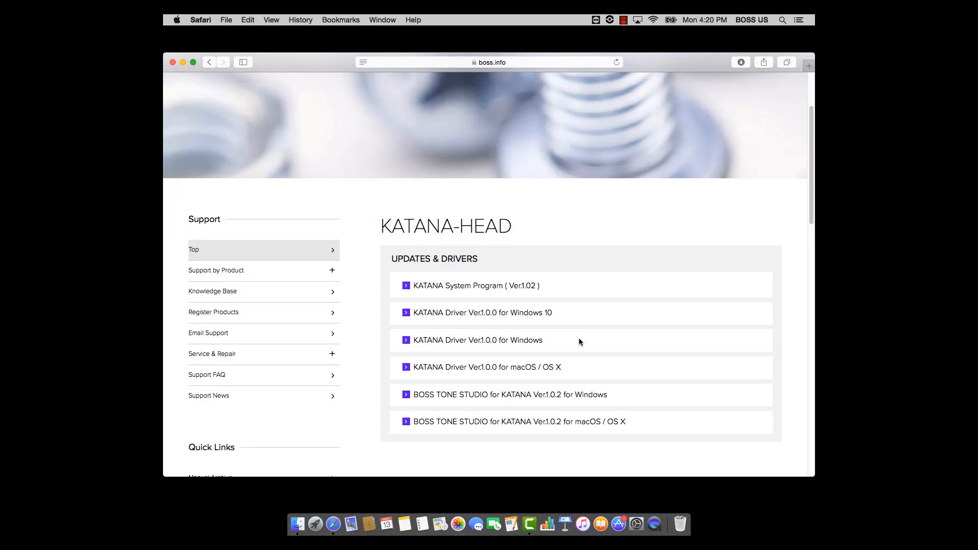
pyautogui.click(543, 368)
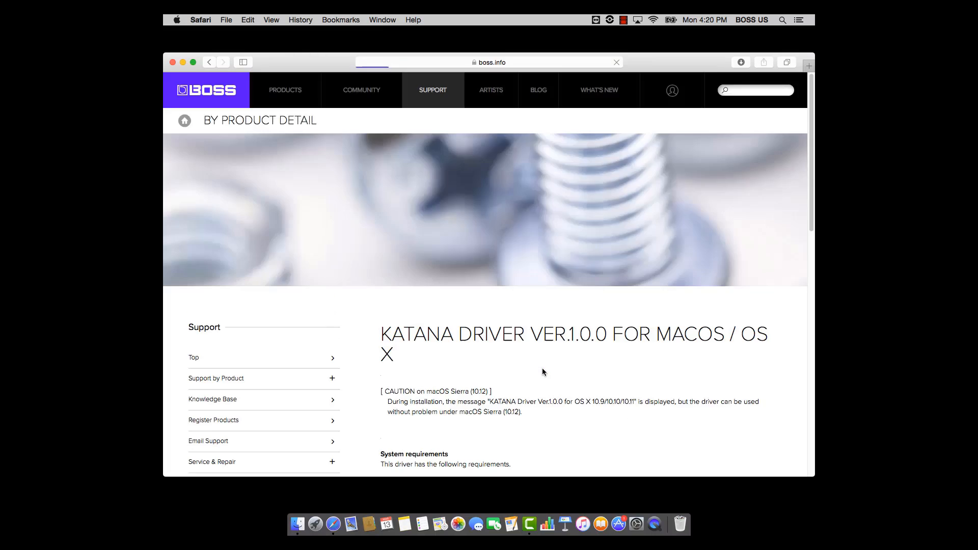
pyautogui.scroll(-5, 542, 369)
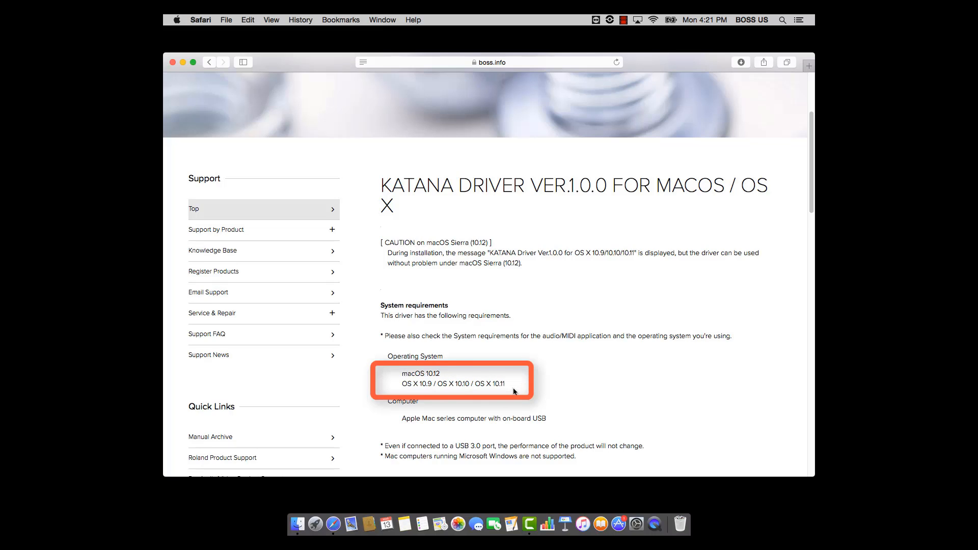
pyautogui.scroll(-10, 512, 389)
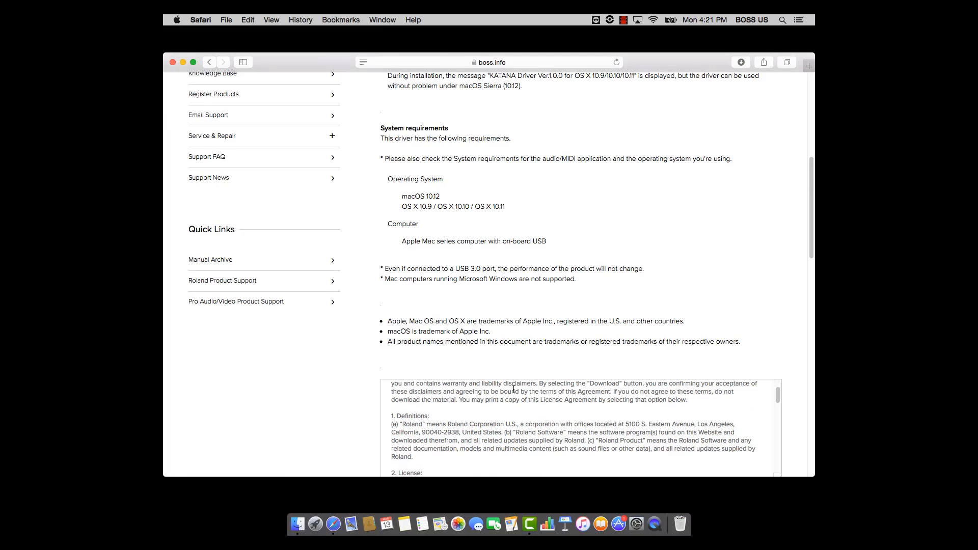
pyautogui.scroll(-5, 463, 374)
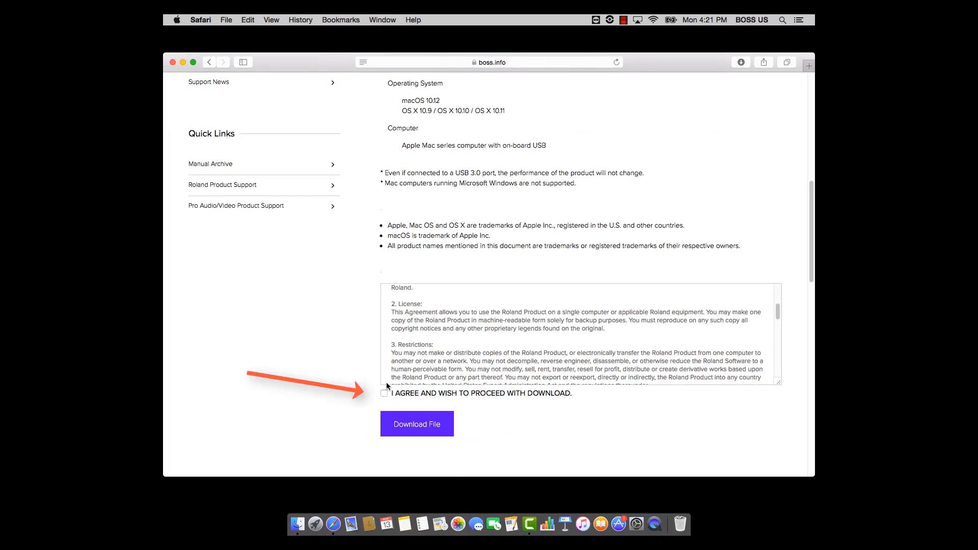
pyautogui.click(384, 394)
pyautogui.click(399, 427)
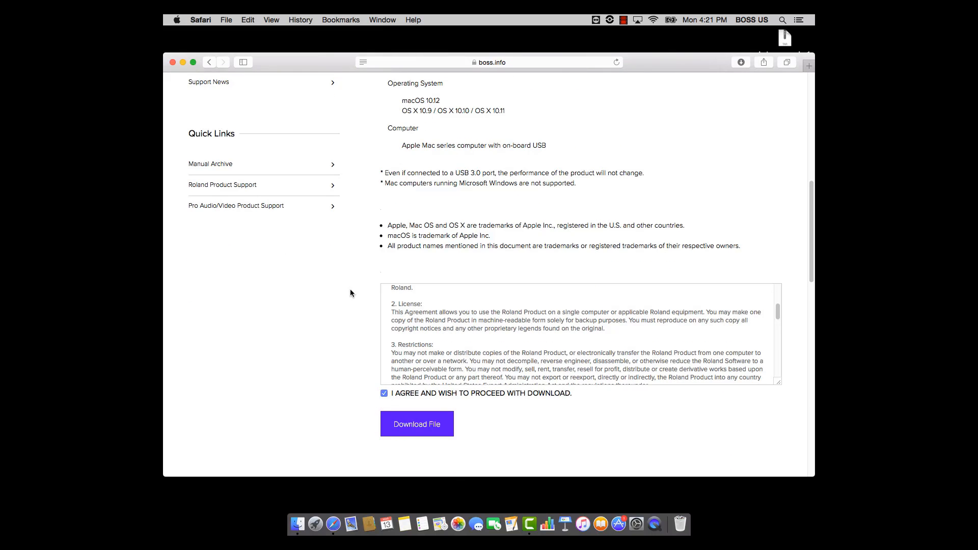
# - Minimize the browser, extract katana_macd_v100.tar on the desktop, and open the KATANAUSBDriver folder after moving it clear of the archive
pyautogui.click(184, 63)
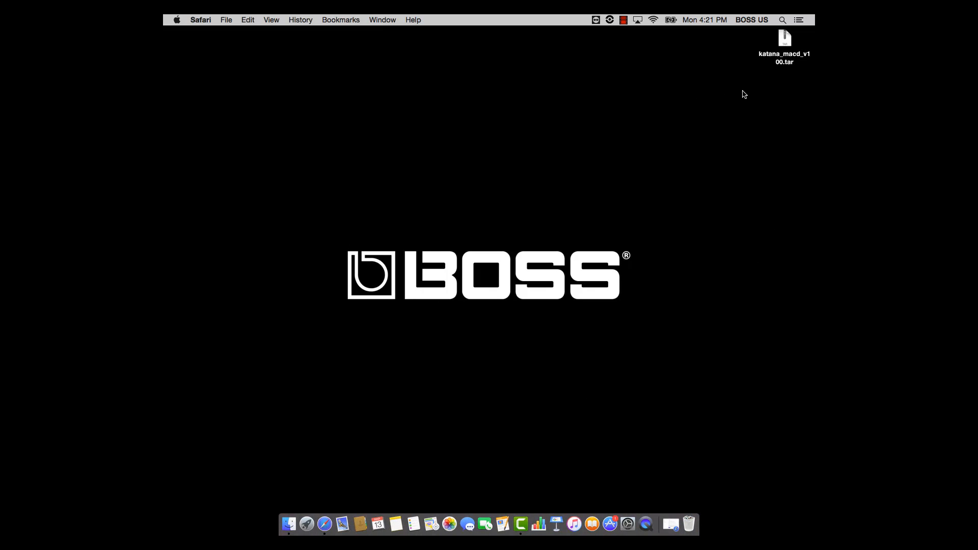
pyautogui.click(785, 59)
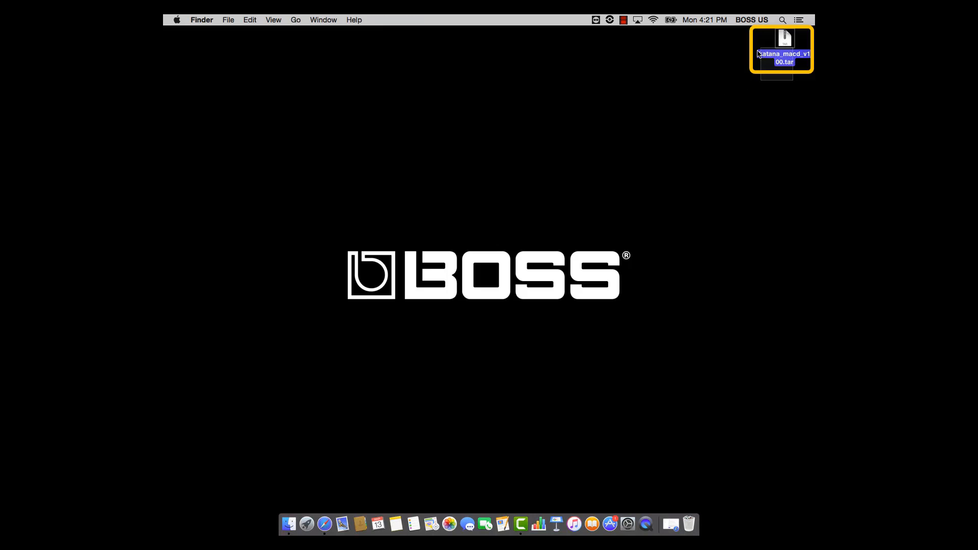
pyautogui.click(737, 76)
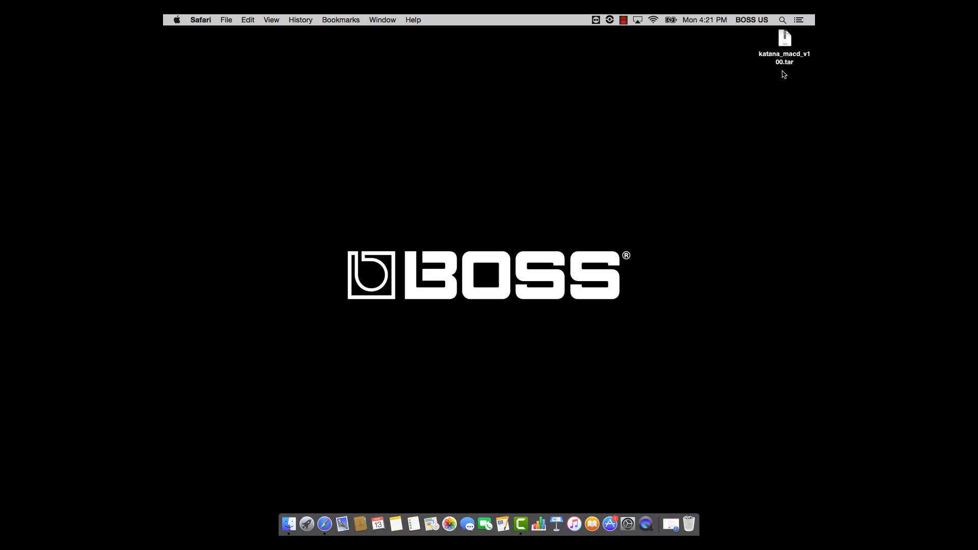
pyautogui.doubleClick(787, 40)
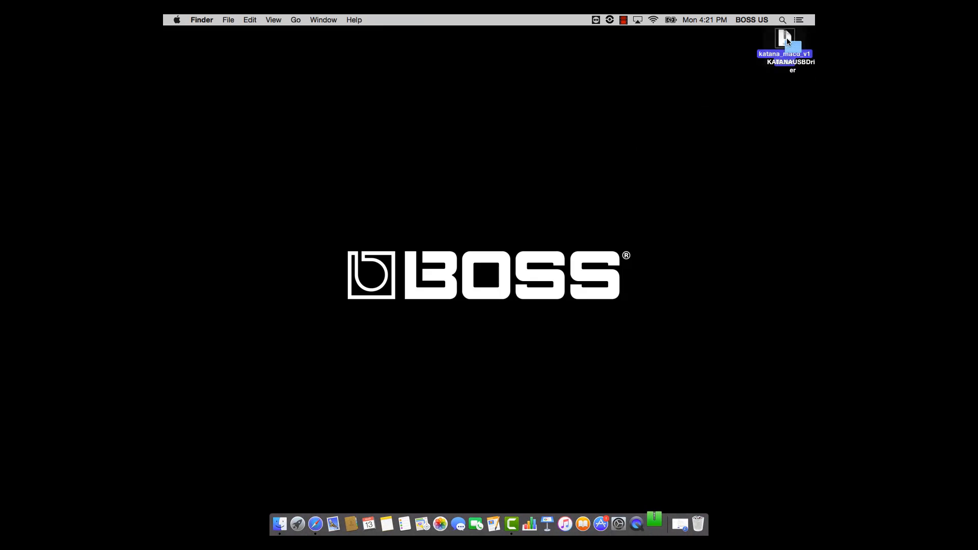
pyautogui.moveTo(789, 45); pyautogui.dragTo(700, 106)
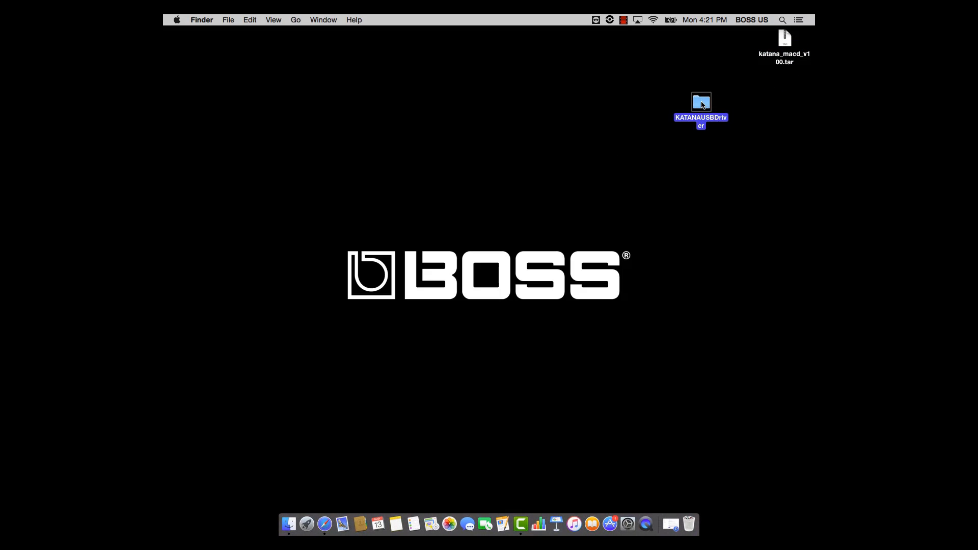
pyautogui.doubleClick(702, 104)
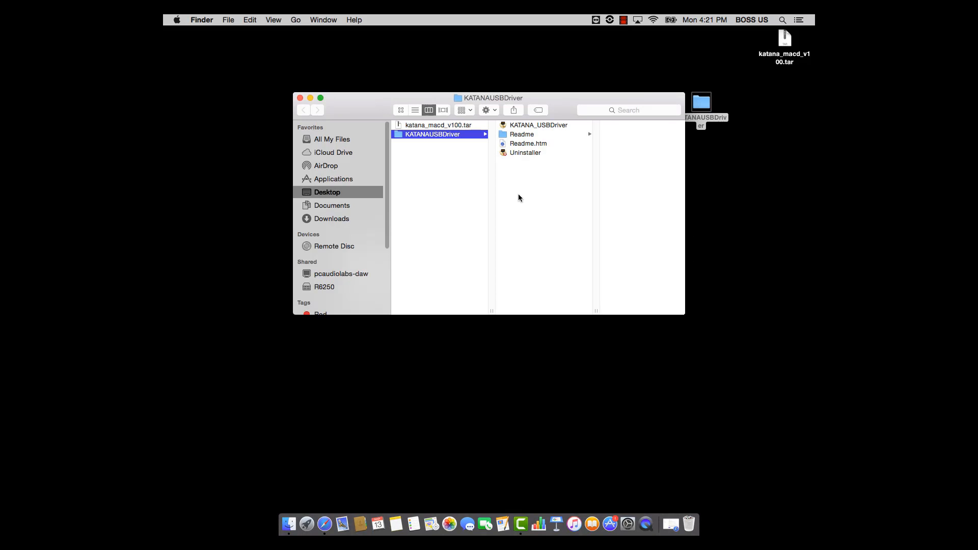
# - Launch the KATANA_USBDriver installer, approving its security prompts and minimizing the folder window that covers it
pyautogui.click(576, 125)
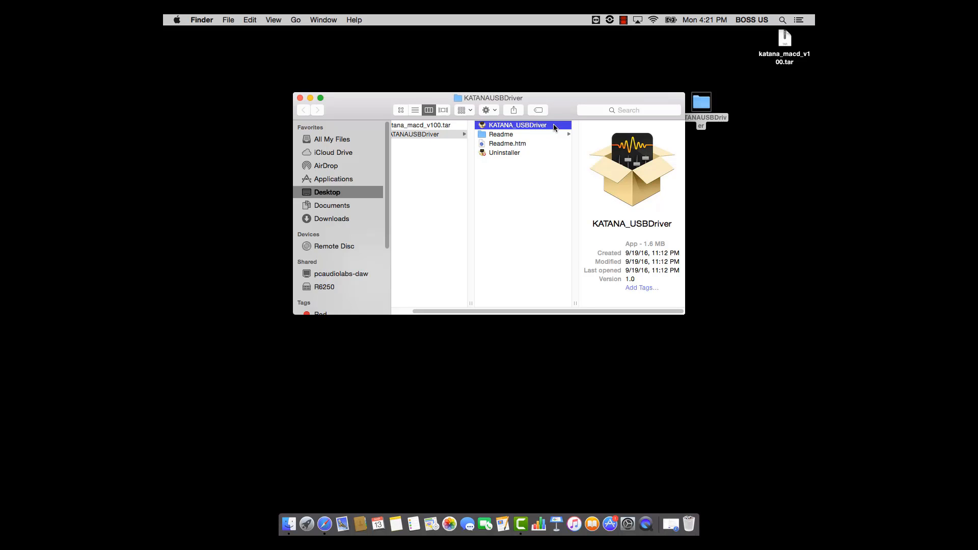
pyautogui.doubleClick(555, 128)
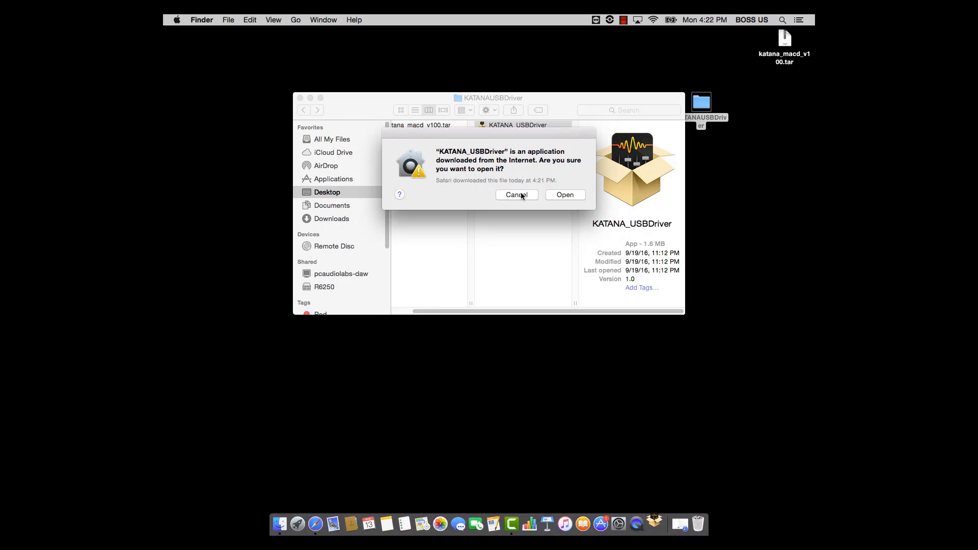
pyautogui.click(566, 197)
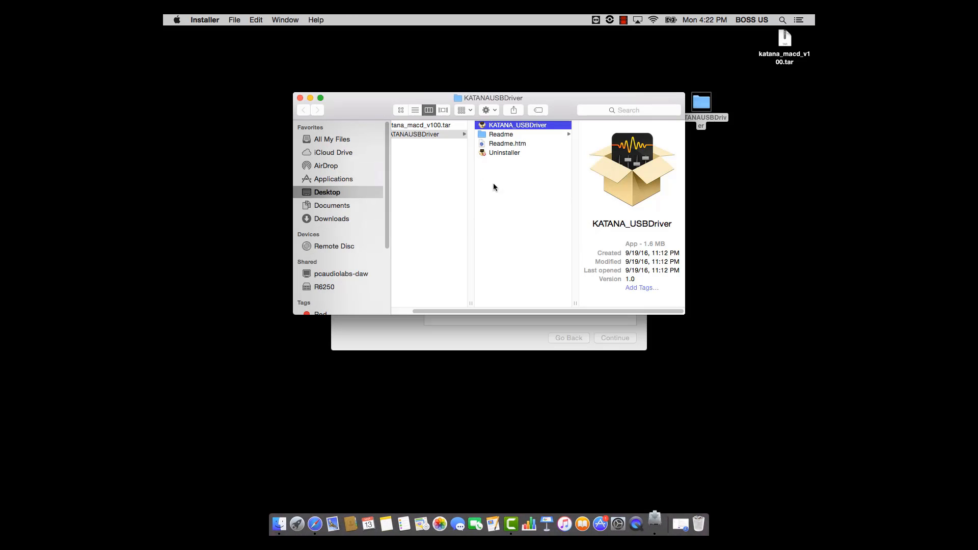
pyautogui.click(310, 97)
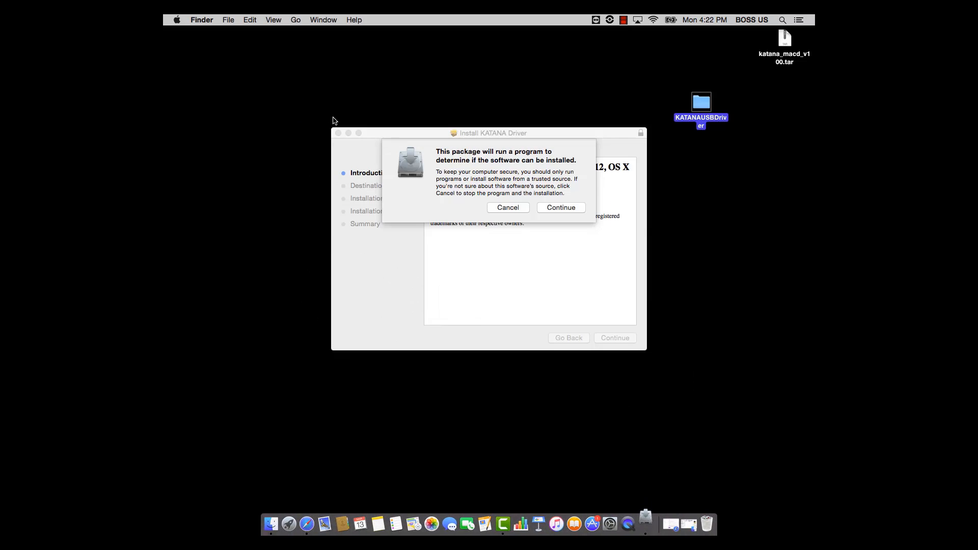
pyautogui.click(561, 207)
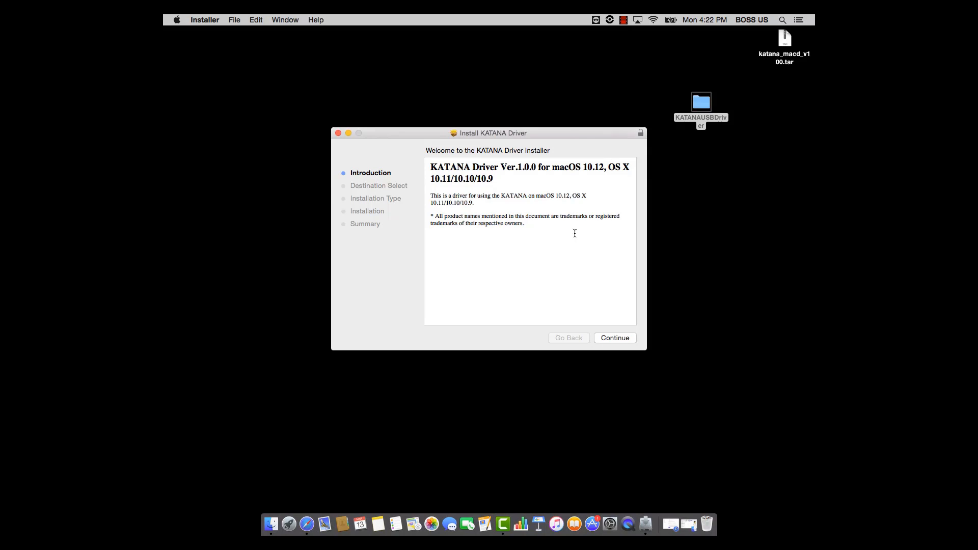
# - Proceed through the KATANA Driver installer, authorize it with the account password and accept the required restart to install
pyautogui.click(602, 339)
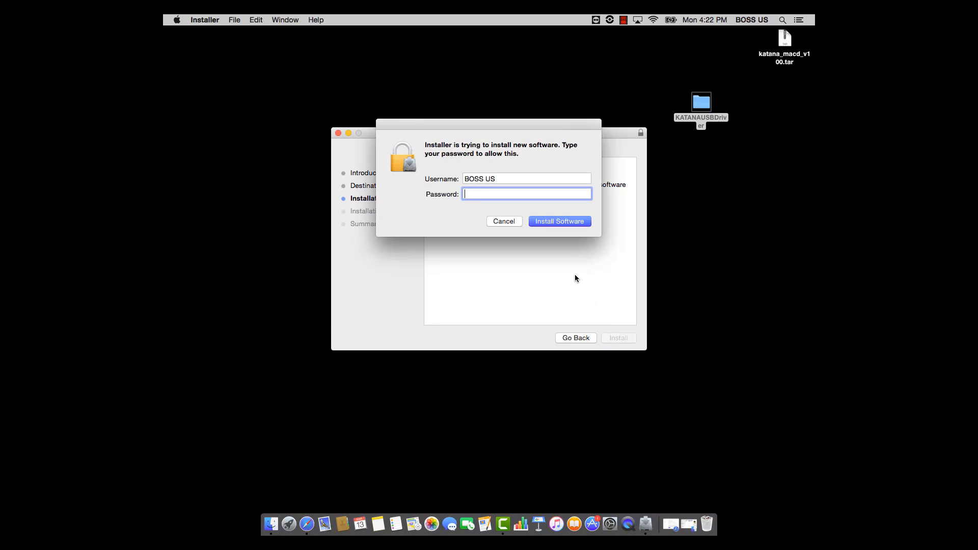
pyautogui.click(537, 224)
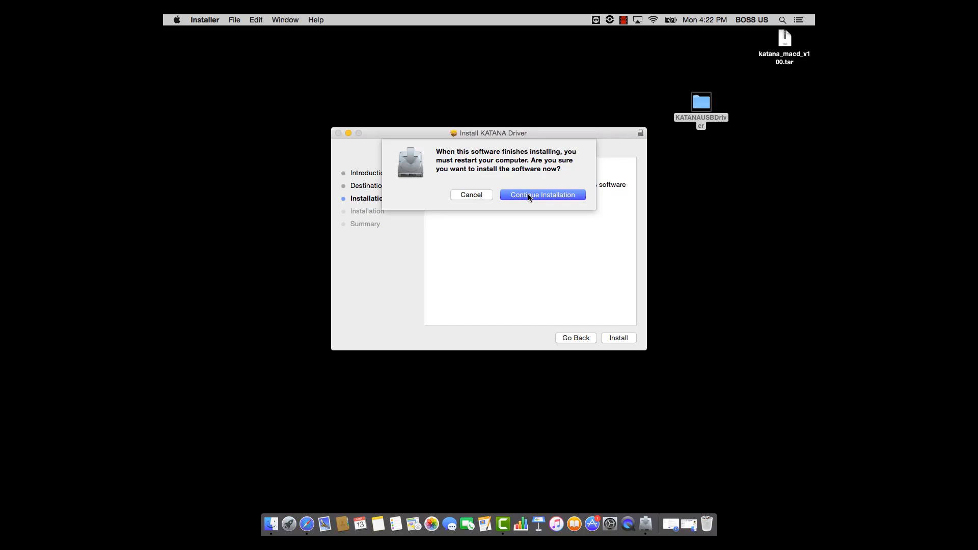
pyautogui.click(528, 195)
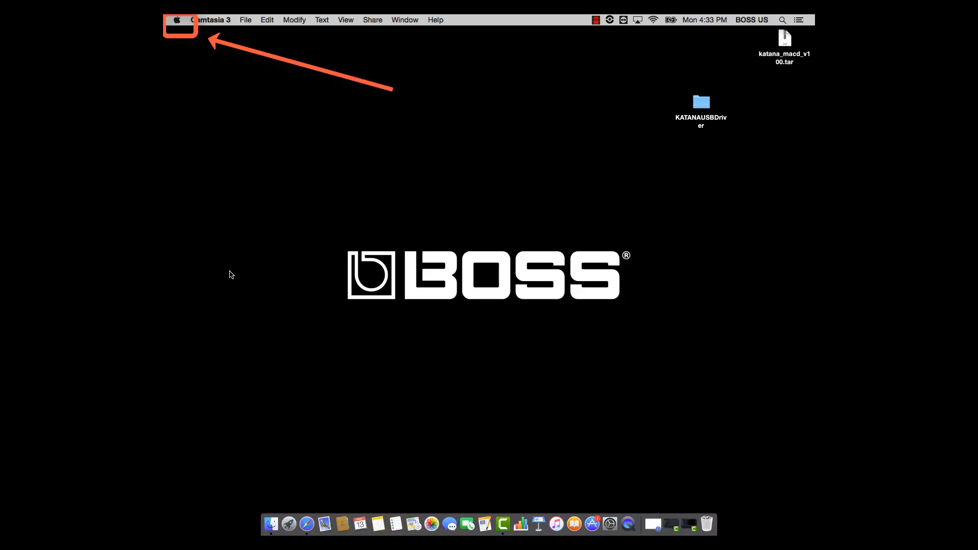
# - Select KATANA as the sound output device in System Preferences, and close the Sound settings
pyautogui.click(176, 20)
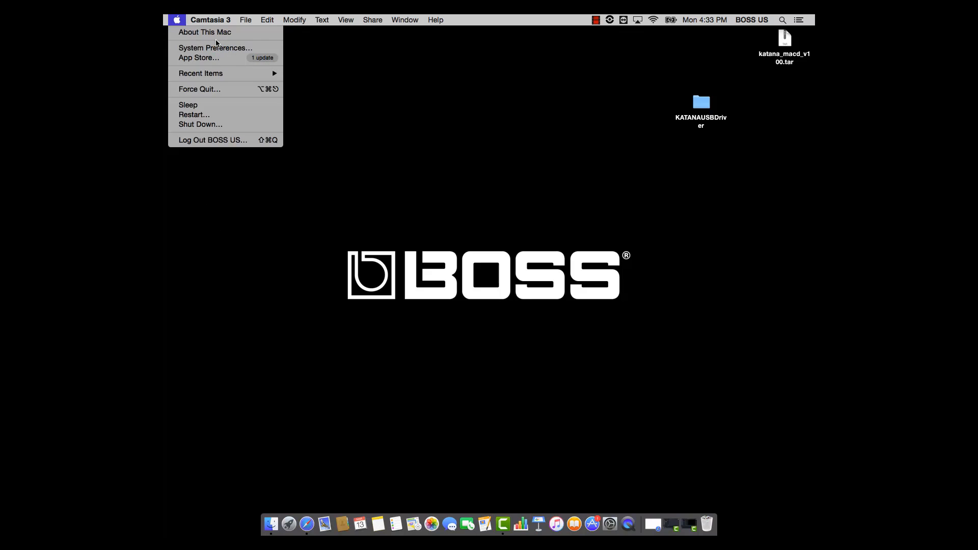
pyautogui.click(261, 49)
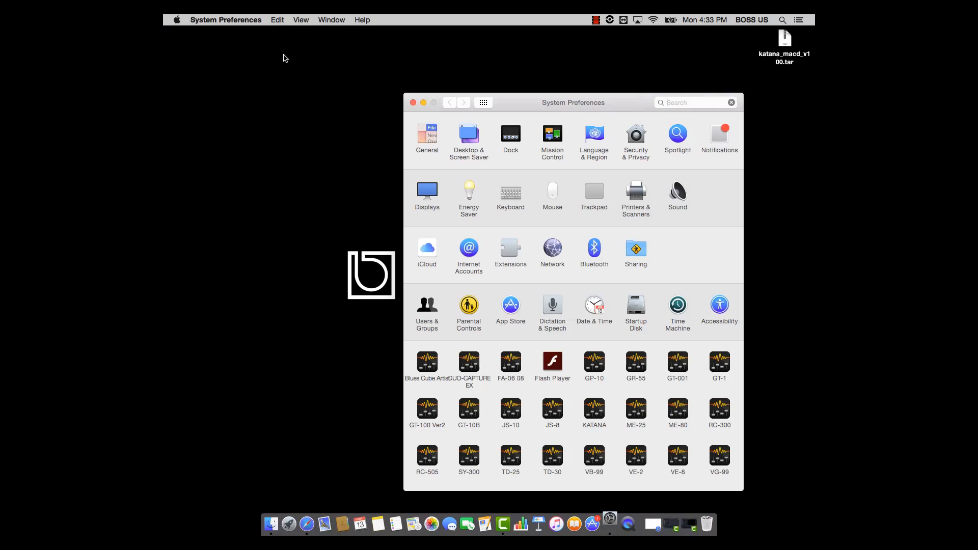
pyautogui.click(683, 200)
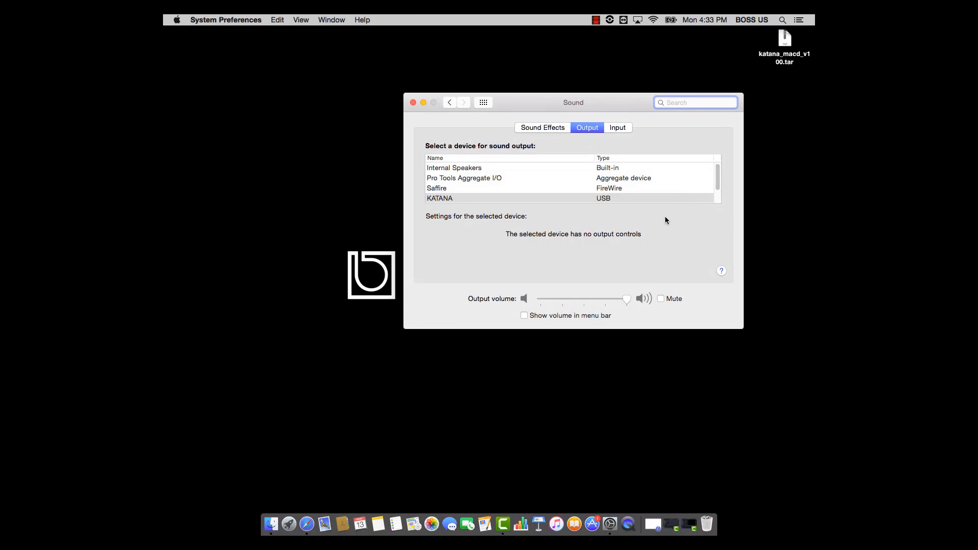
pyautogui.click(532, 200)
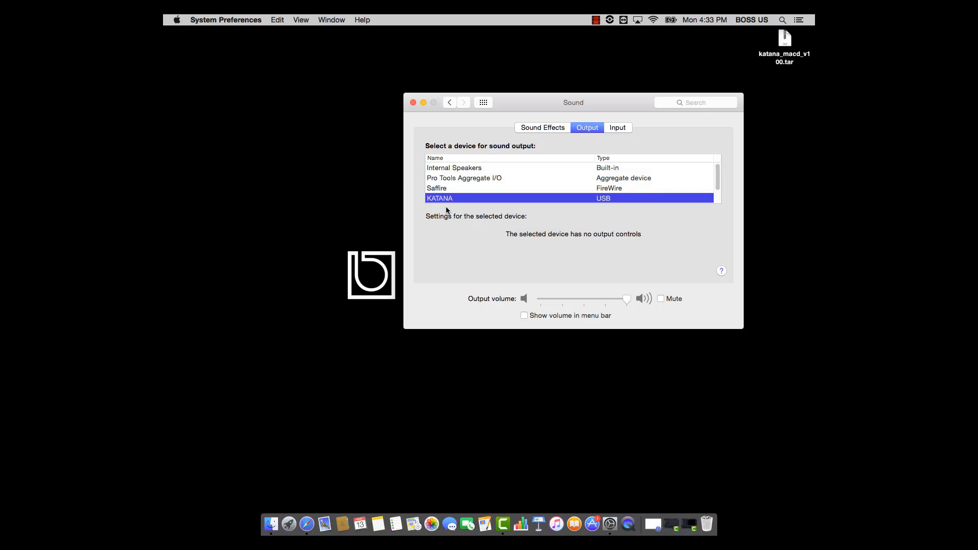
pyautogui.click(413, 103)
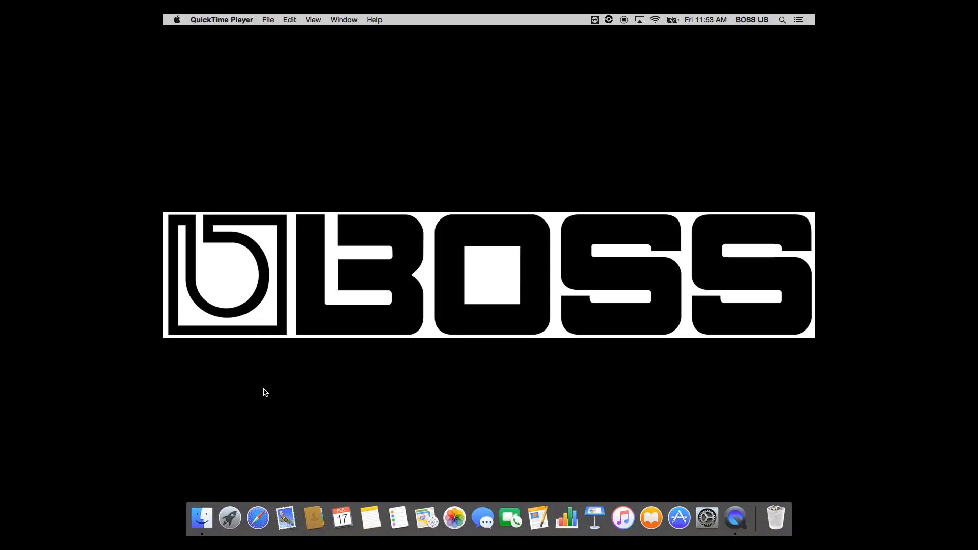
# - Switch to Safari, load adobe.com and search the site for "air"
pyautogui.click(259, 517)
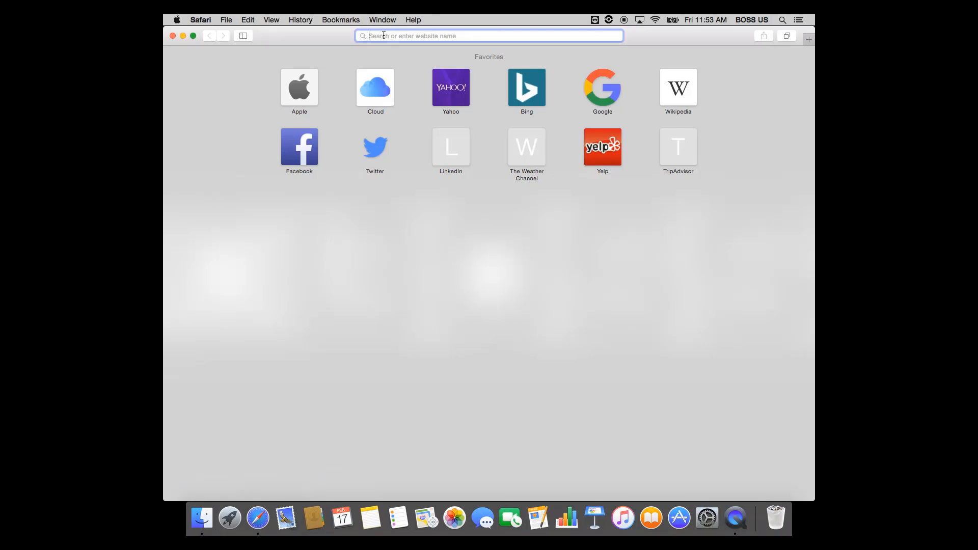
pyautogui.write('adob')
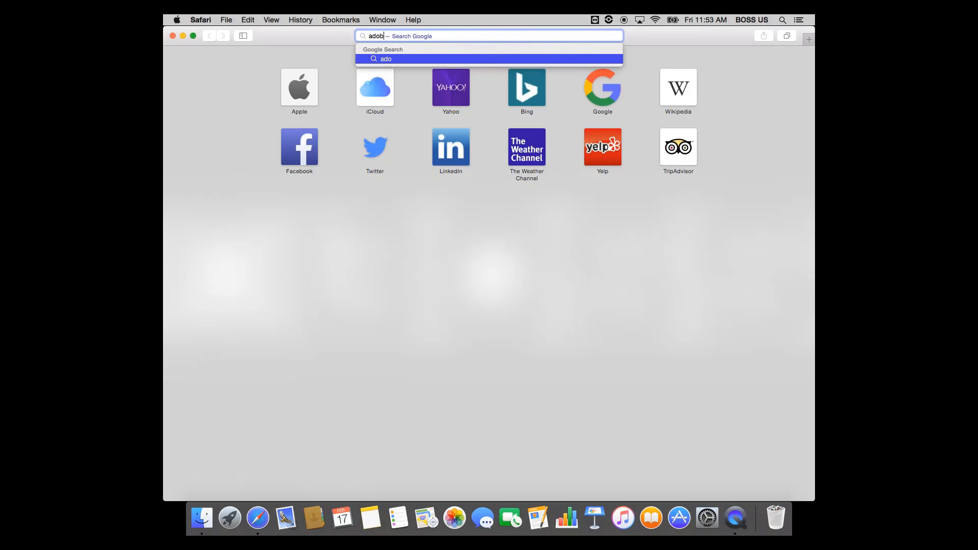
pyautogui.write('e.com')
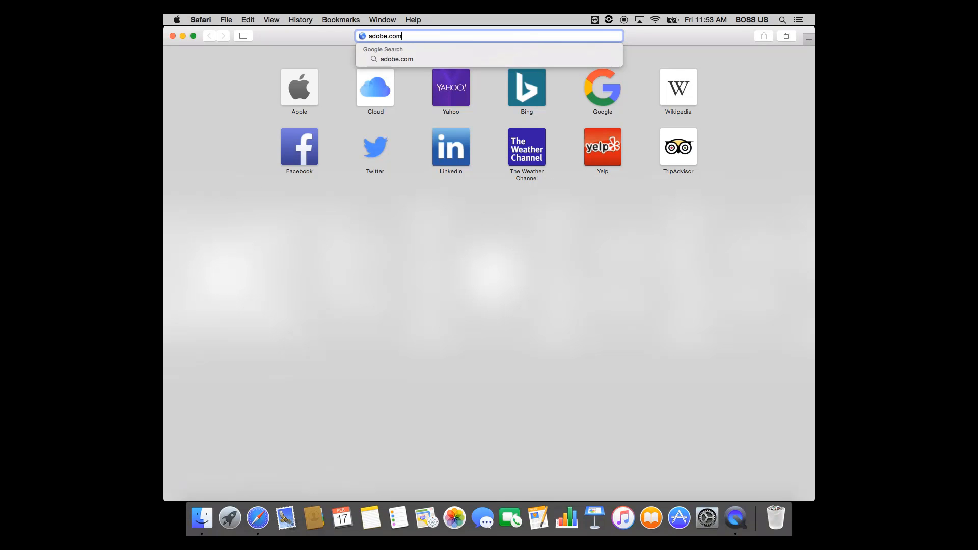
pyautogui.press('Return')
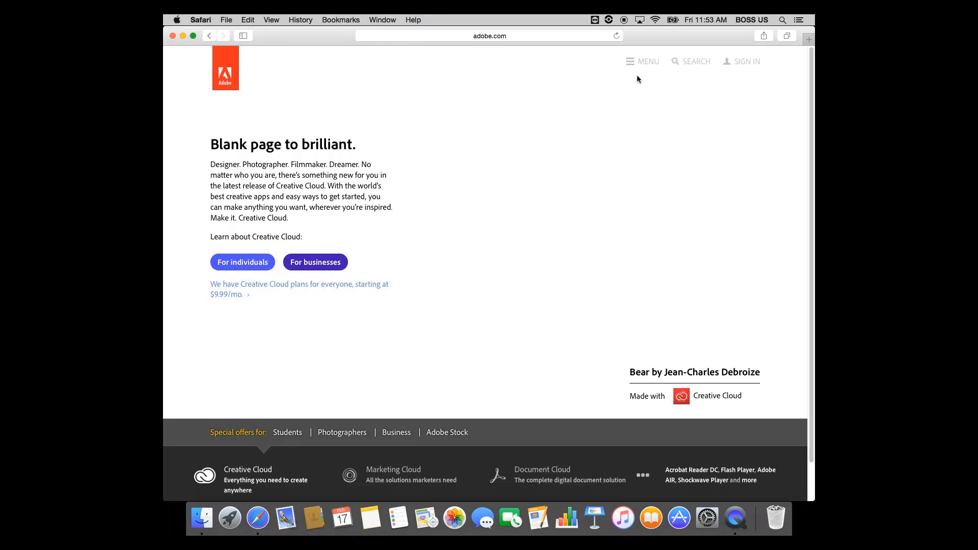
pyautogui.click(684, 68)
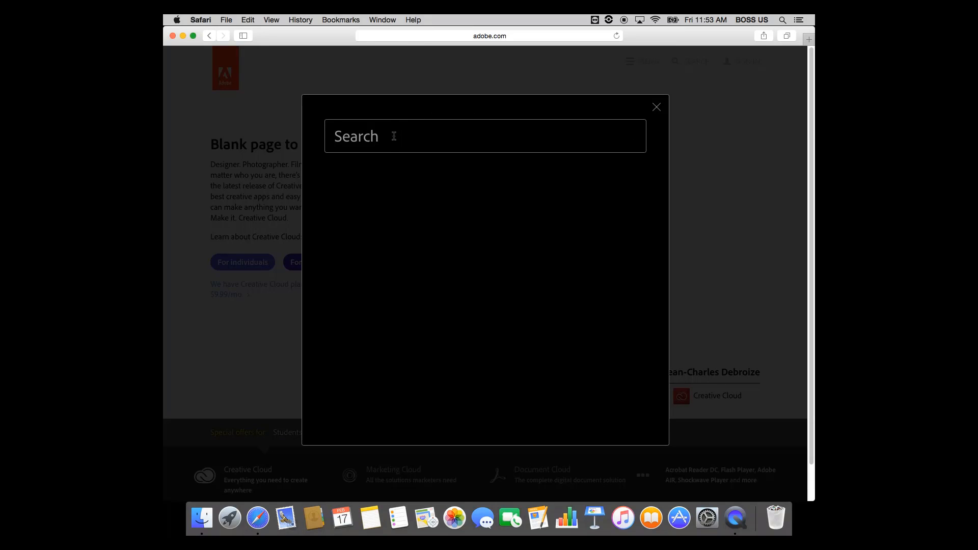
pyautogui.write('air')
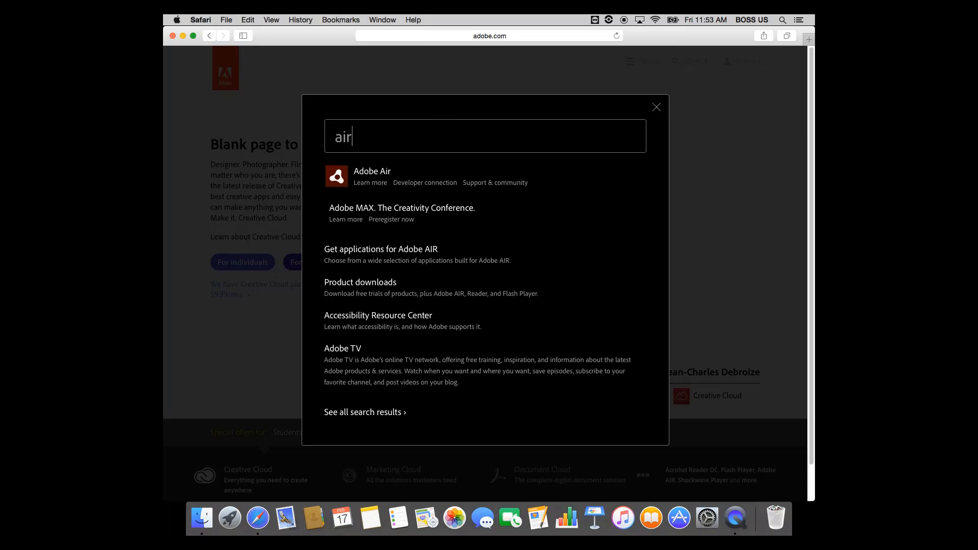
# - Open the Adobe Air search result, download the Adobe AIR runtime from its download page, and minimize the browser window
pyautogui.click(384, 173)
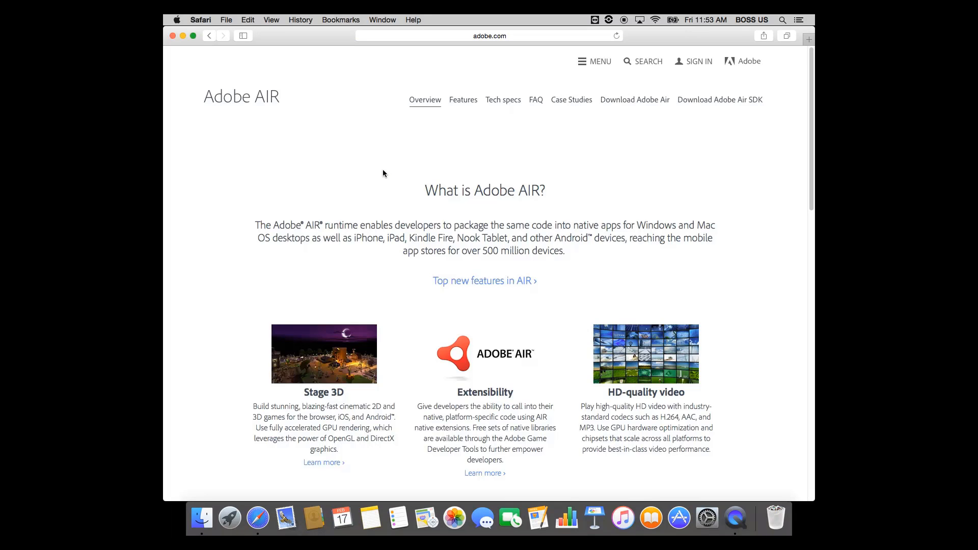
pyautogui.click(629, 101)
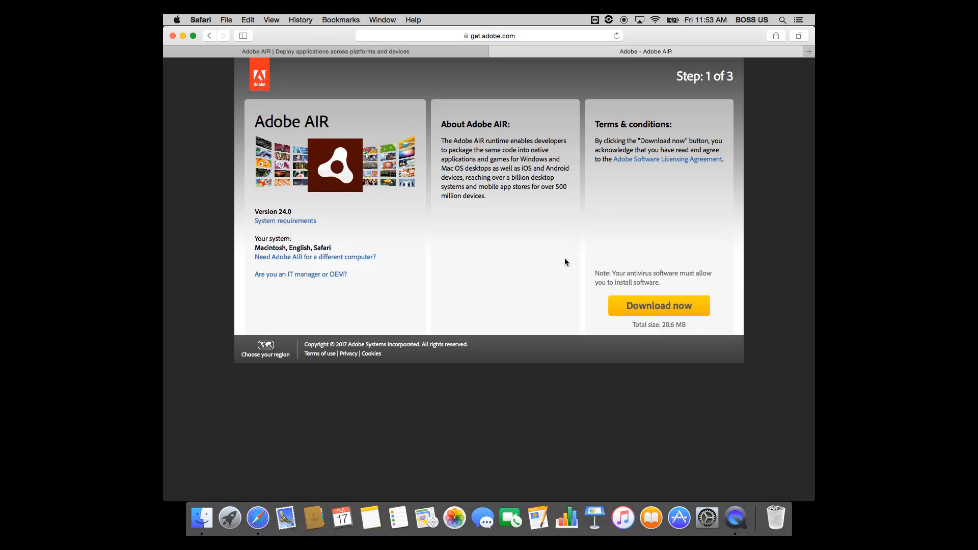
pyautogui.click(677, 308)
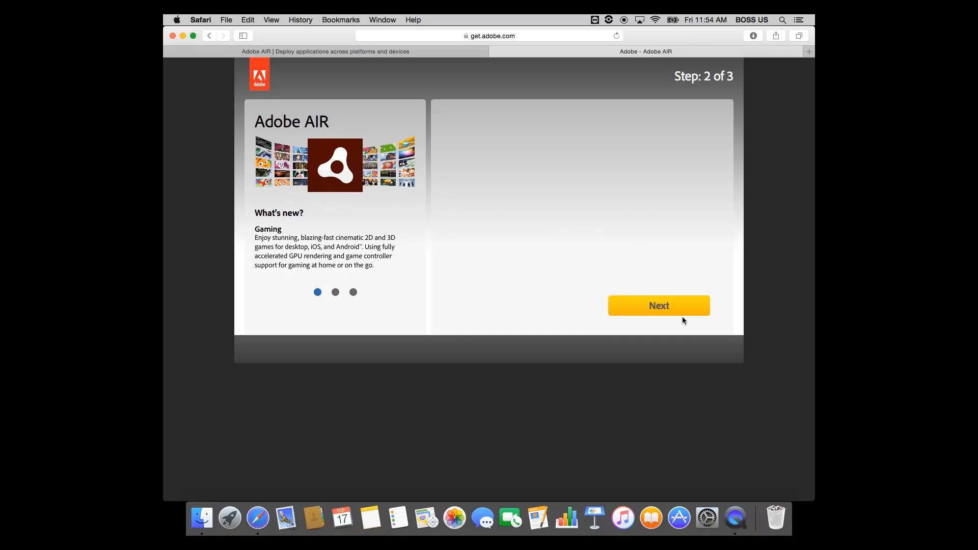
pyautogui.click(182, 36)
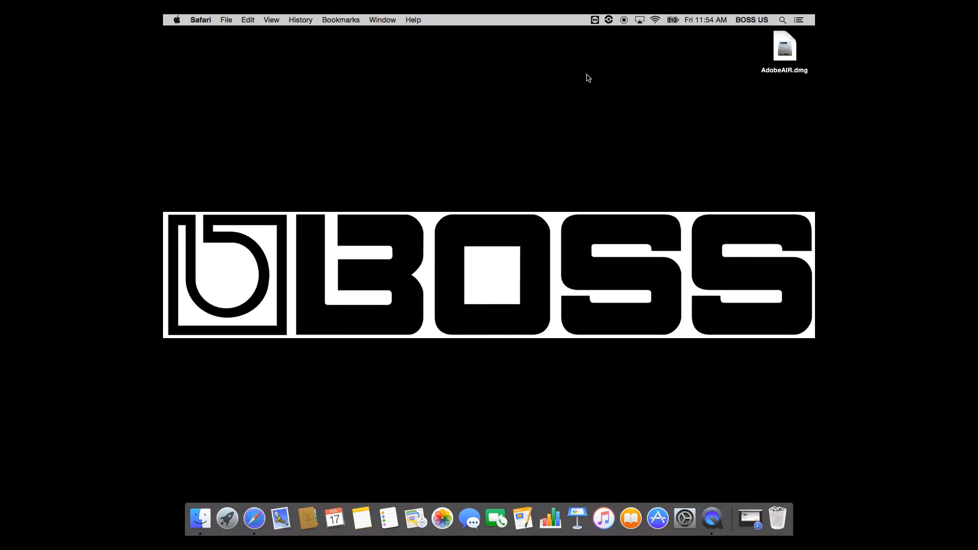
# - Move AdobeAIR.dmg lower on the desktop, mount it and launch the Adobe AIR Installer, approving the downloaded-application warning
pyautogui.moveTo(779, 71); pyautogui.dragTo(765, 131)
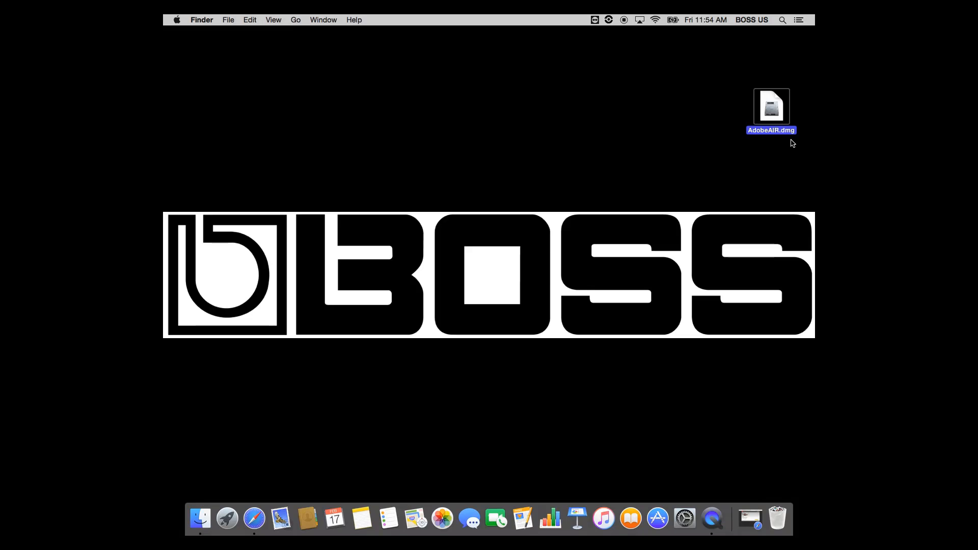
pyautogui.doubleClick(770, 111)
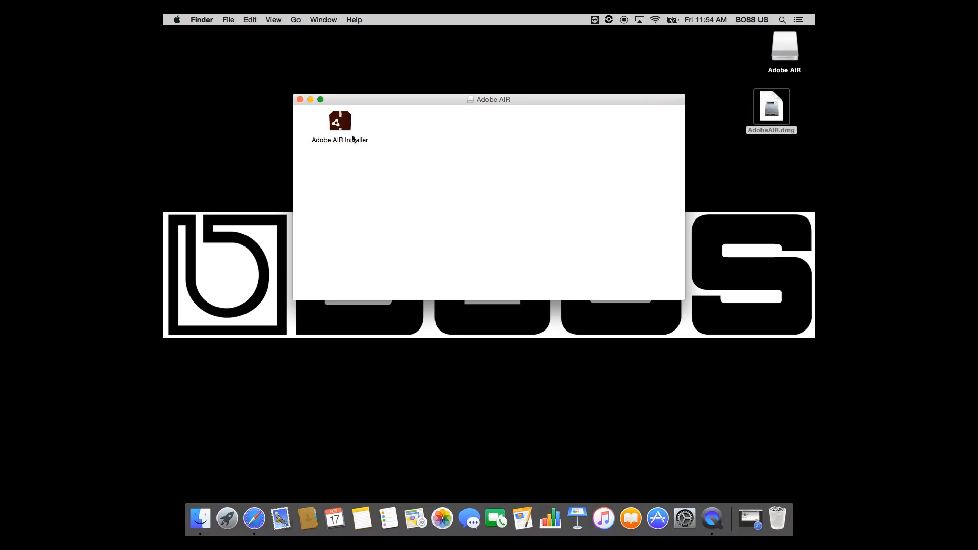
pyautogui.doubleClick(339, 125)
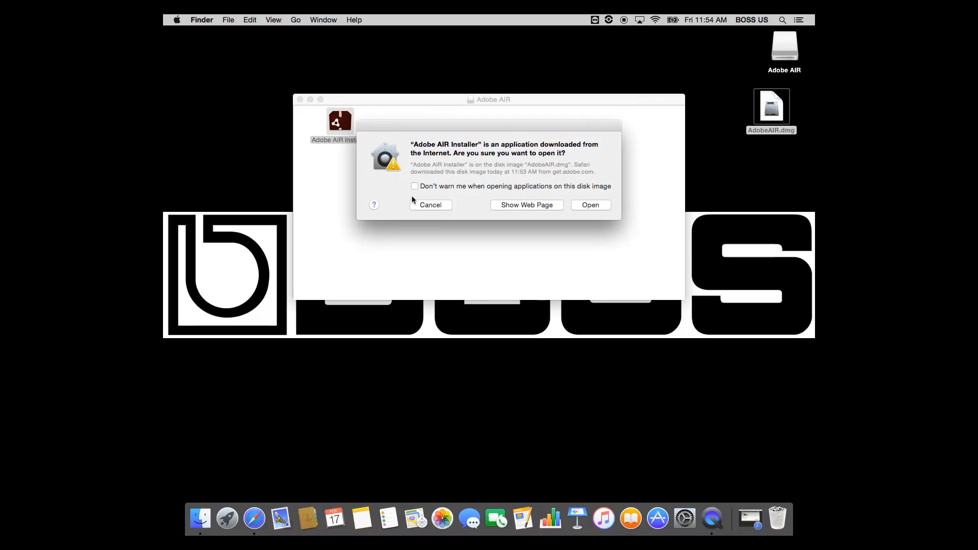
pyautogui.click(601, 205)
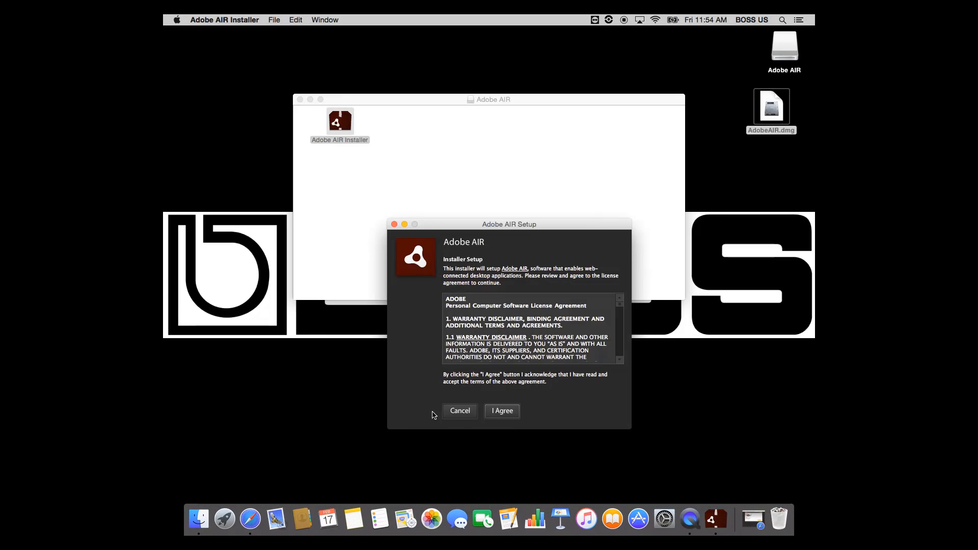
# - Accept the Adobe AIR license agreement, authorize the installation with the account password, and finish the setup
pyautogui.click(509, 413)
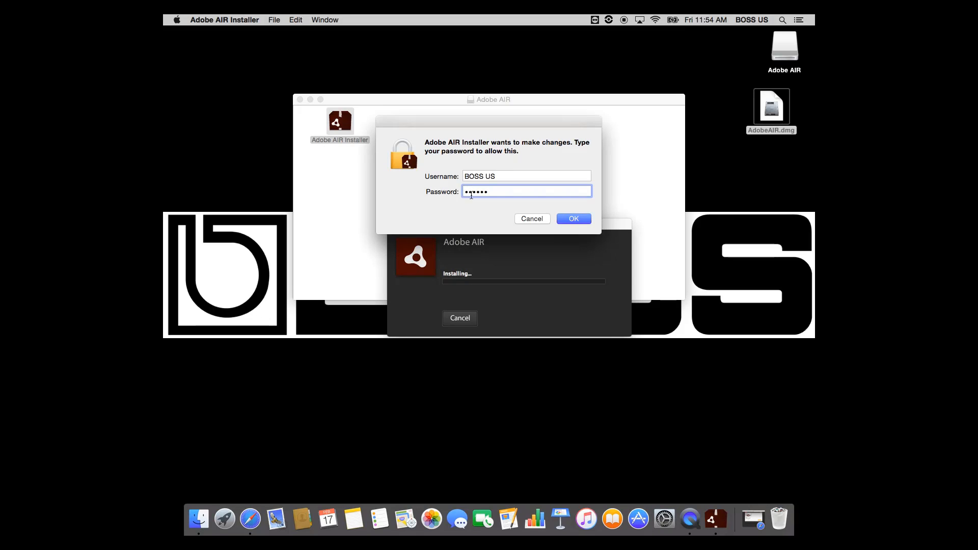
pyautogui.click(570, 219)
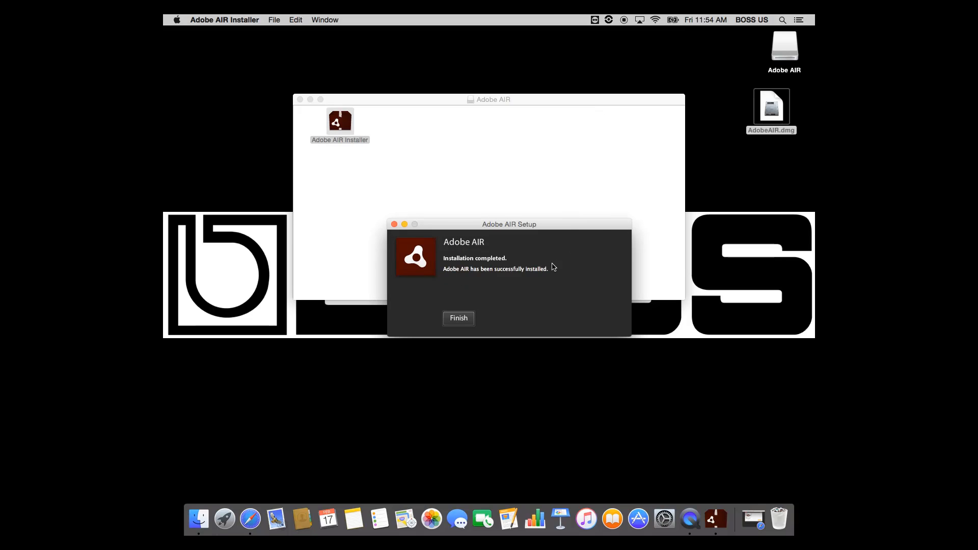
pyautogui.click(461, 319)
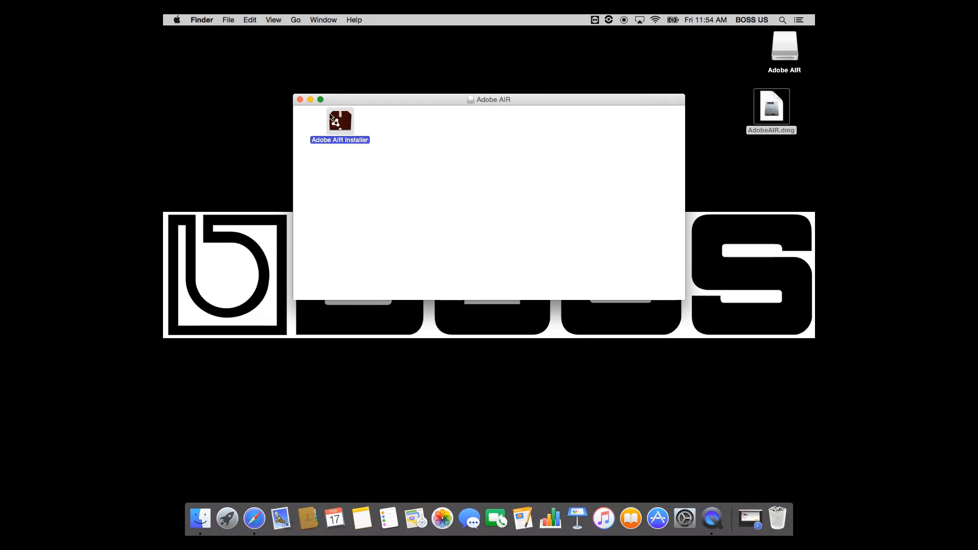